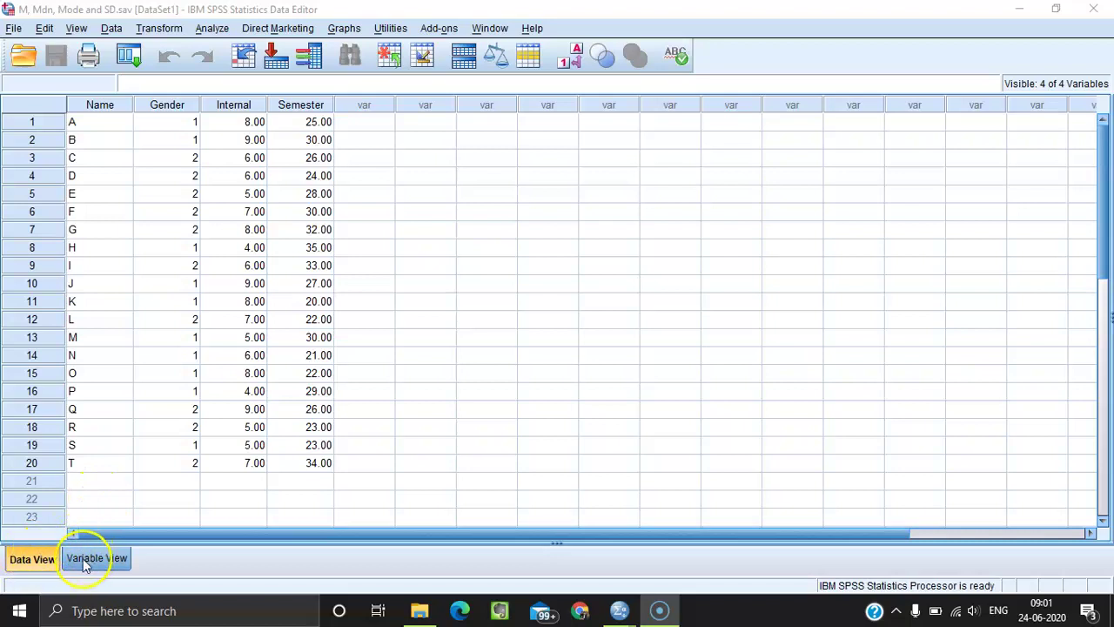
Step: Examine the data sheet and the names of the four variables in the variable definitions
{"action": "left_click", "coordinate": [36, 562]}
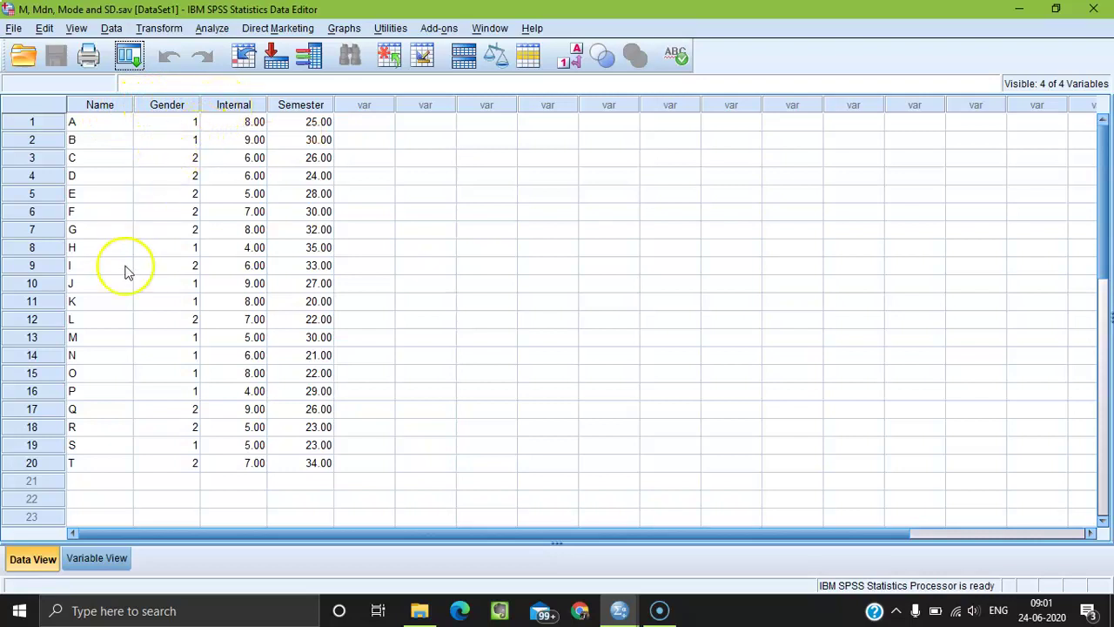
{"action": "left_click", "coordinate": [97, 563]}
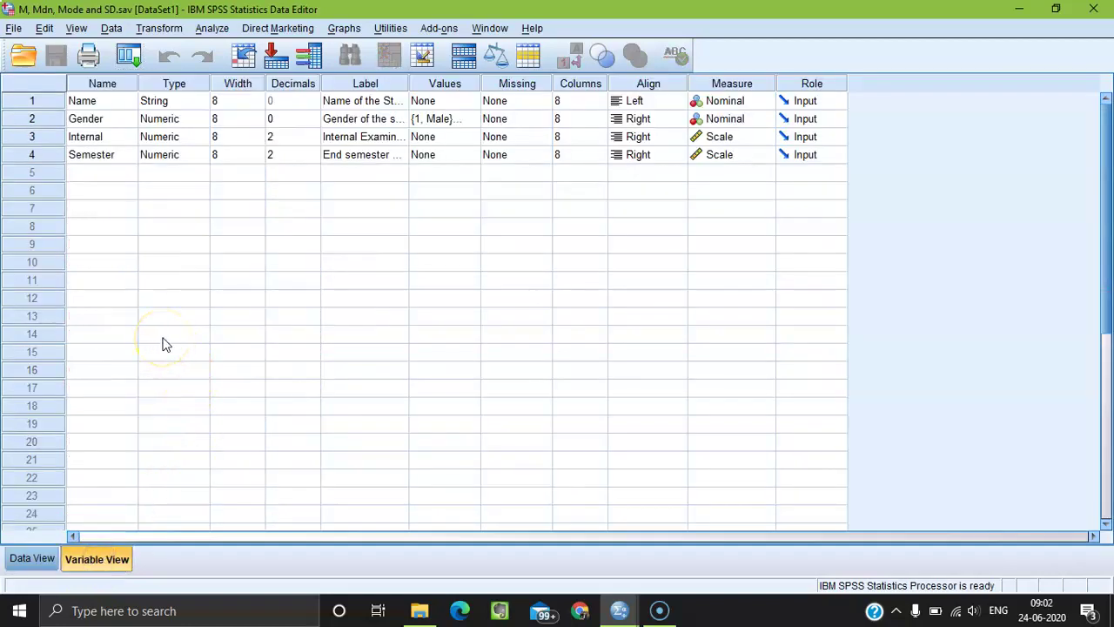
{"action": "left_click", "coordinate": [116, 101]}
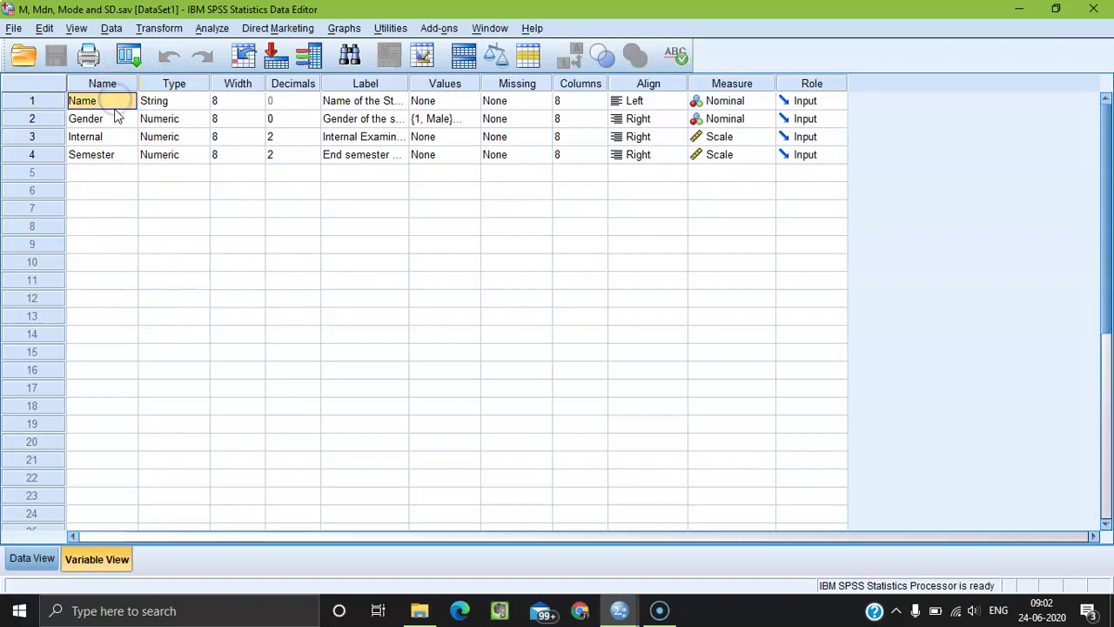
{"action": "left_click", "coordinate": [118, 118]}
{"action": "left_click", "coordinate": [115, 101]}
{"action": "left_click", "coordinate": [116, 119]}
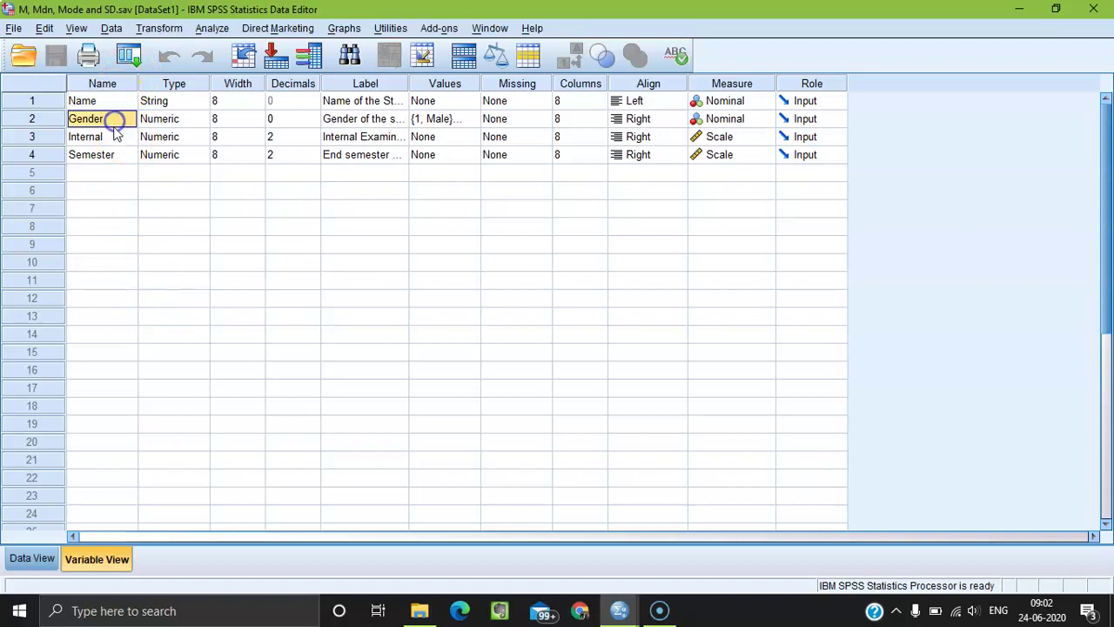
{"action": "left_click", "coordinate": [115, 139]}
{"action": "left_click", "coordinate": [113, 156]}
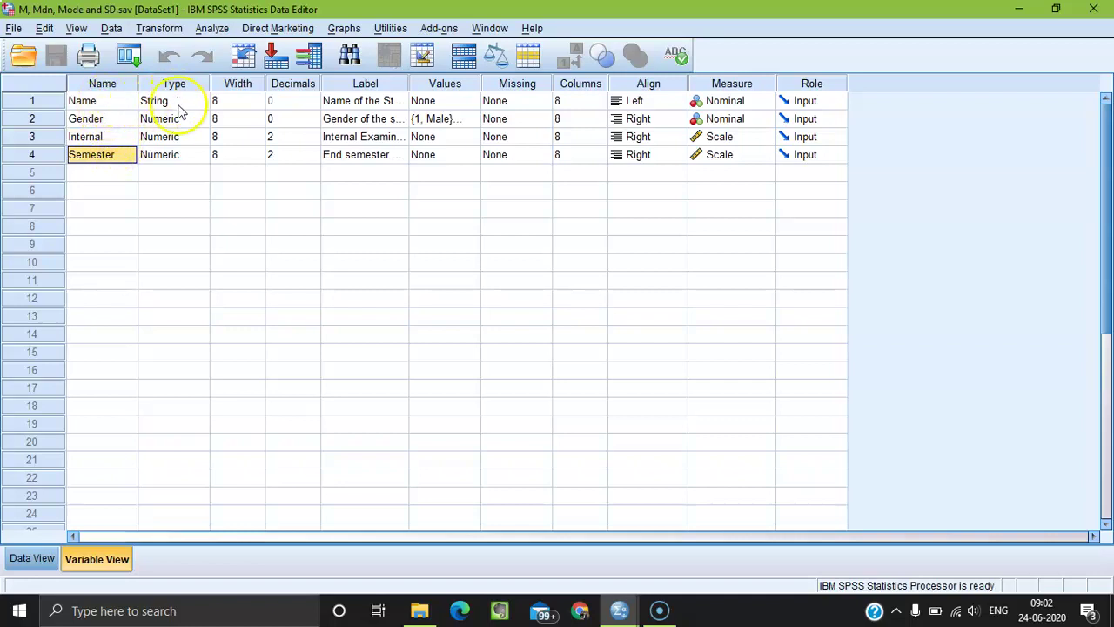
Step: Set the variable type of Name to String with 8 characters
{"action": "left_click", "coordinate": [119, 105]}
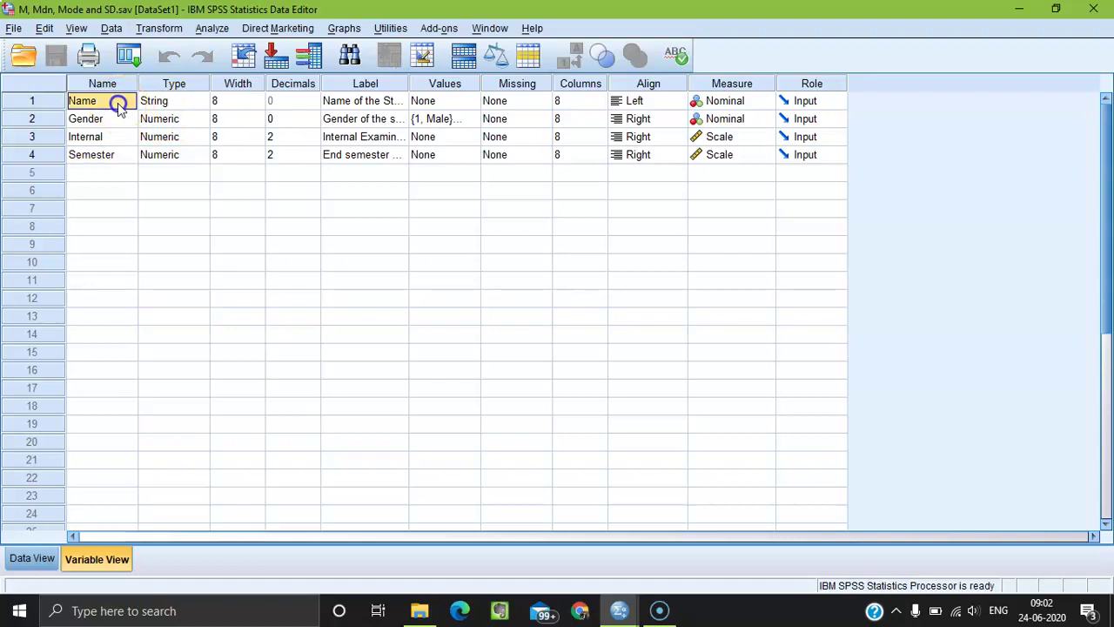
{"action": "left_click", "coordinate": [183, 105]}
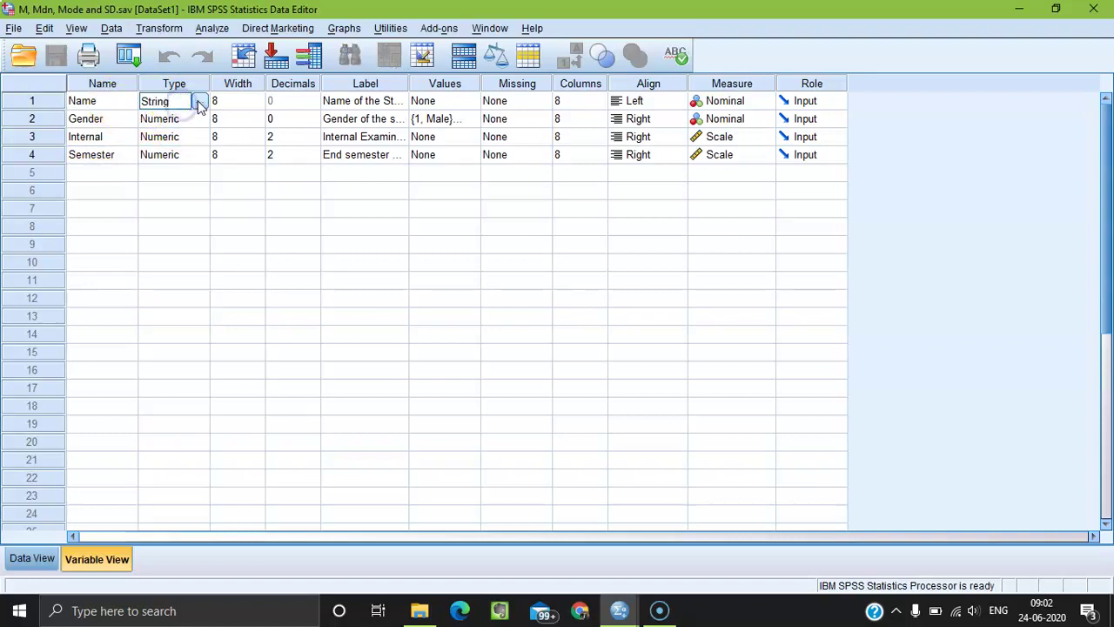
{"action": "left_click", "coordinate": [198, 104]}
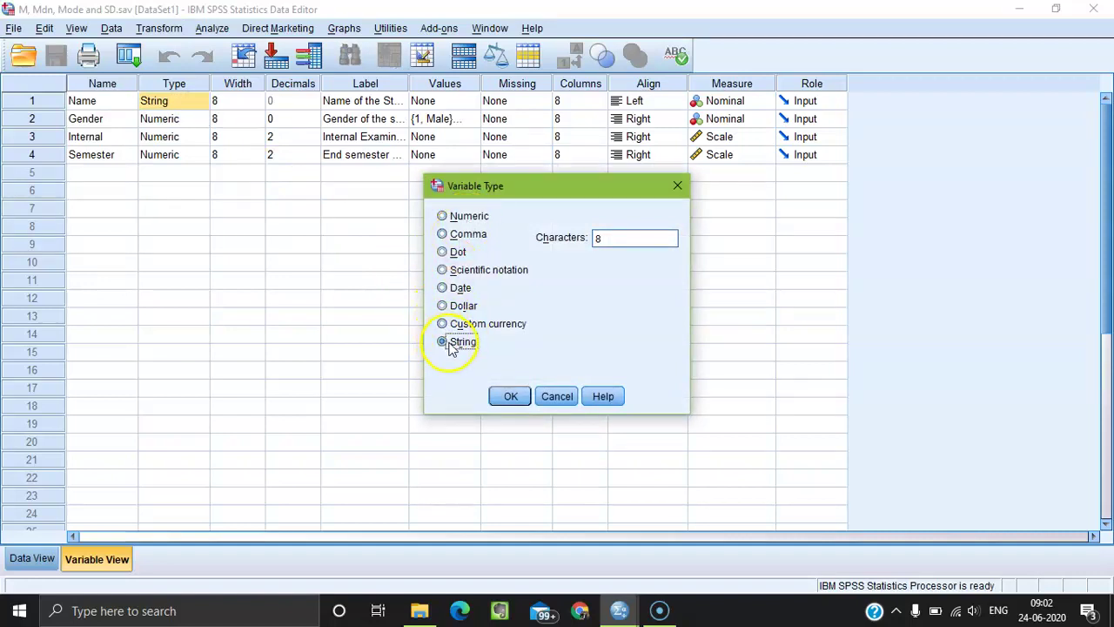
{"action": "left_click", "coordinate": [508, 396]}
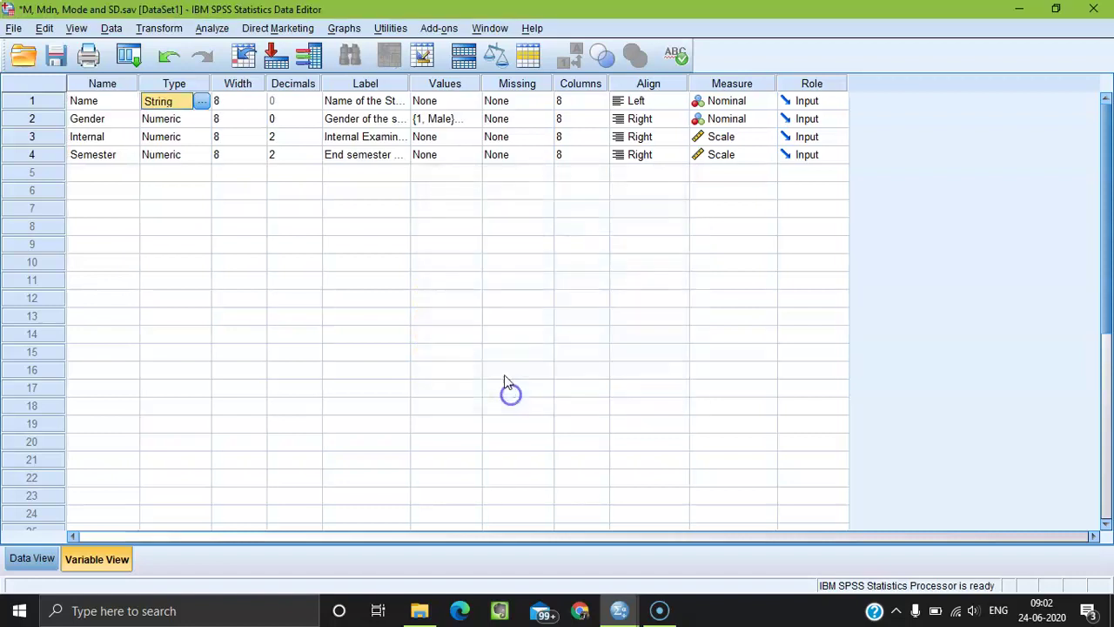
Step: Set the variable types of Gender, Internal and Semester to Numeric, confirming each one
{"action": "left_click", "coordinate": [182, 121]}
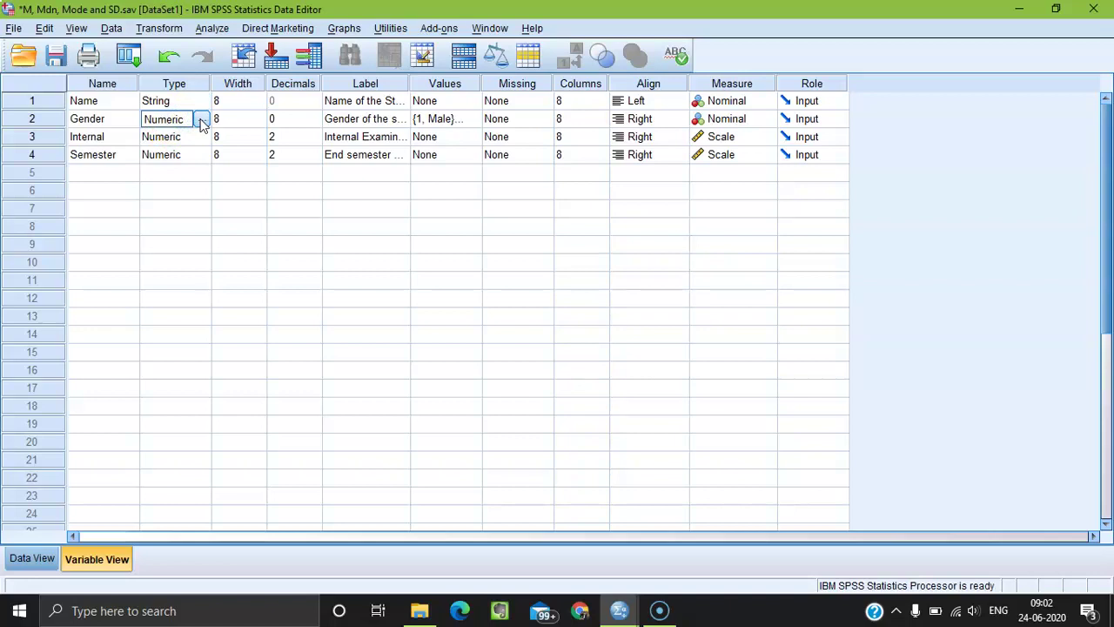
{"action": "left_click", "coordinate": [201, 121]}
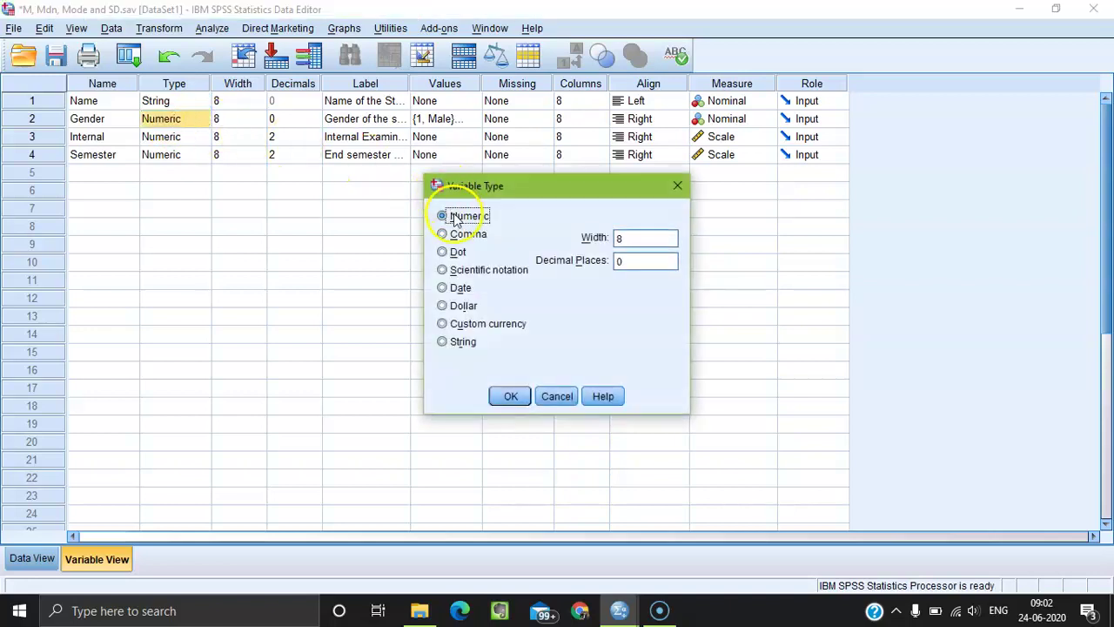
{"action": "left_click", "coordinate": [510, 396]}
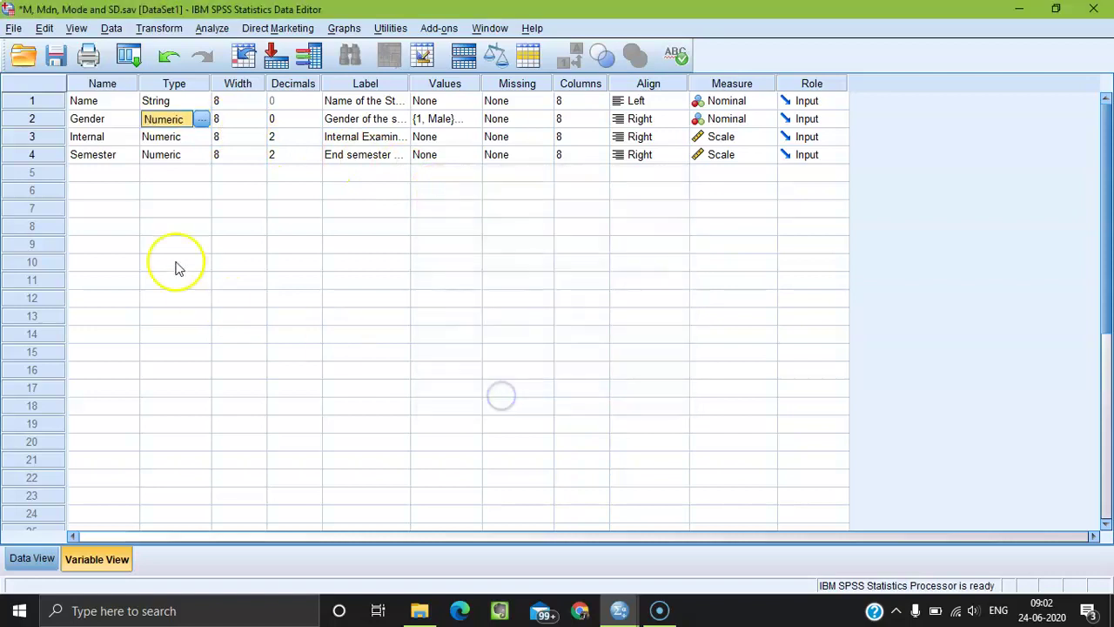
{"action": "left_click", "coordinate": [187, 137]}
{"action": "left_click", "coordinate": [201, 137]}
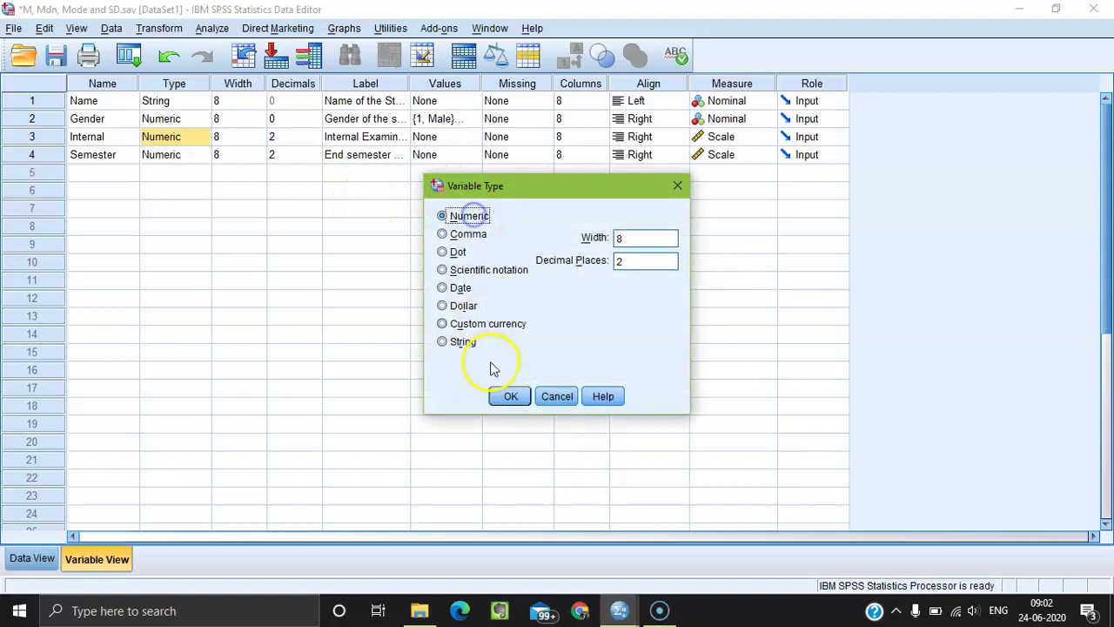
{"action": "left_click", "coordinate": [513, 396]}
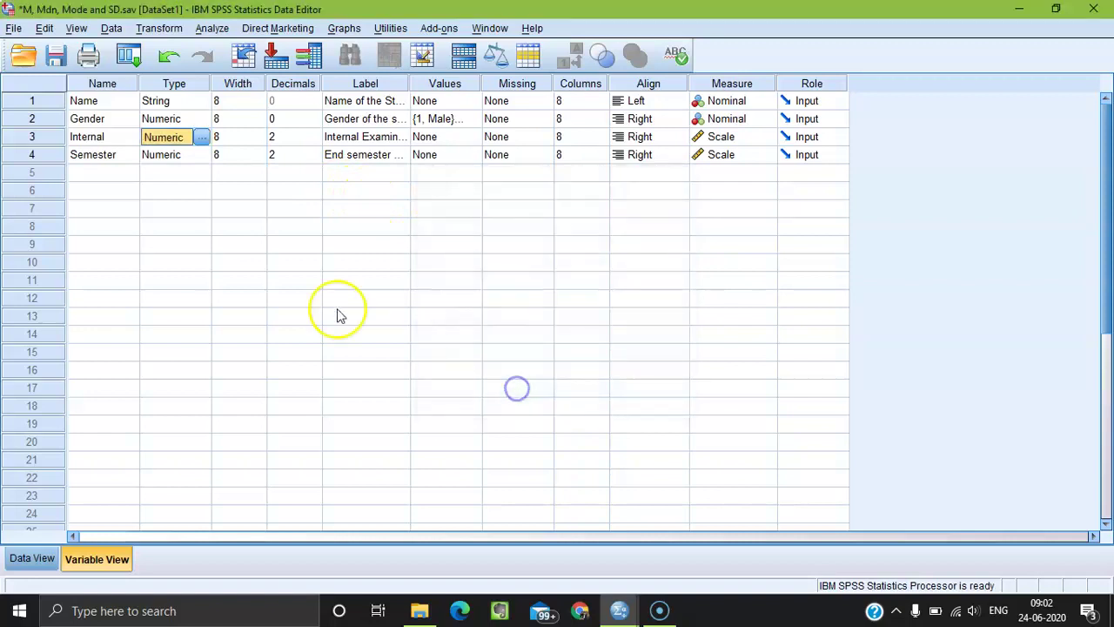
{"action": "left_click", "coordinate": [185, 161]}
{"action": "left_click", "coordinate": [201, 154]}
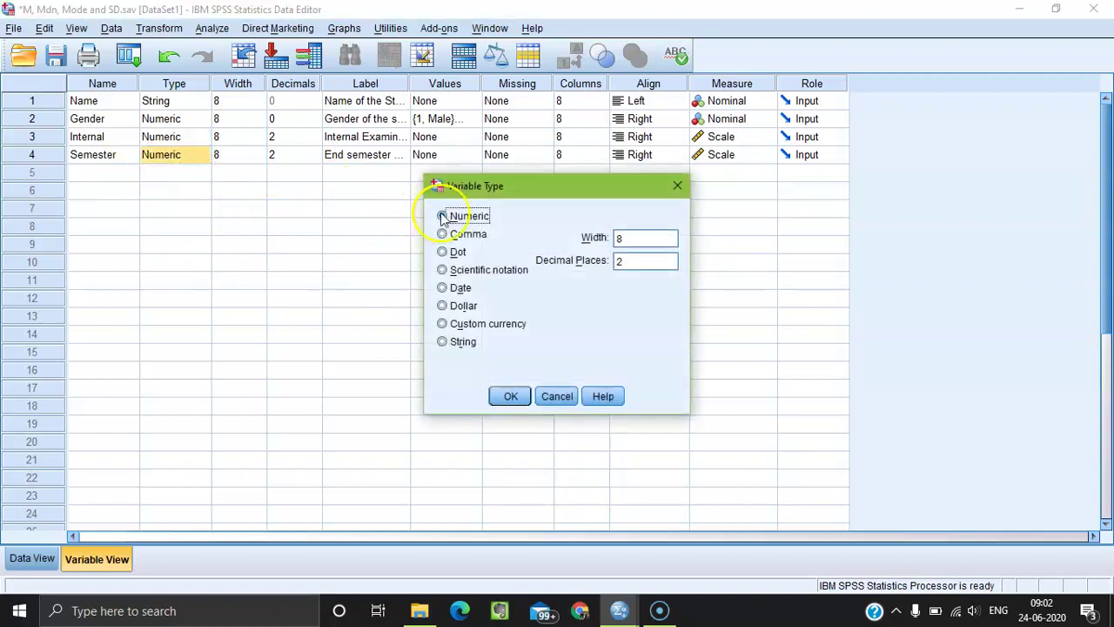
{"action": "left_click", "coordinate": [508, 397]}
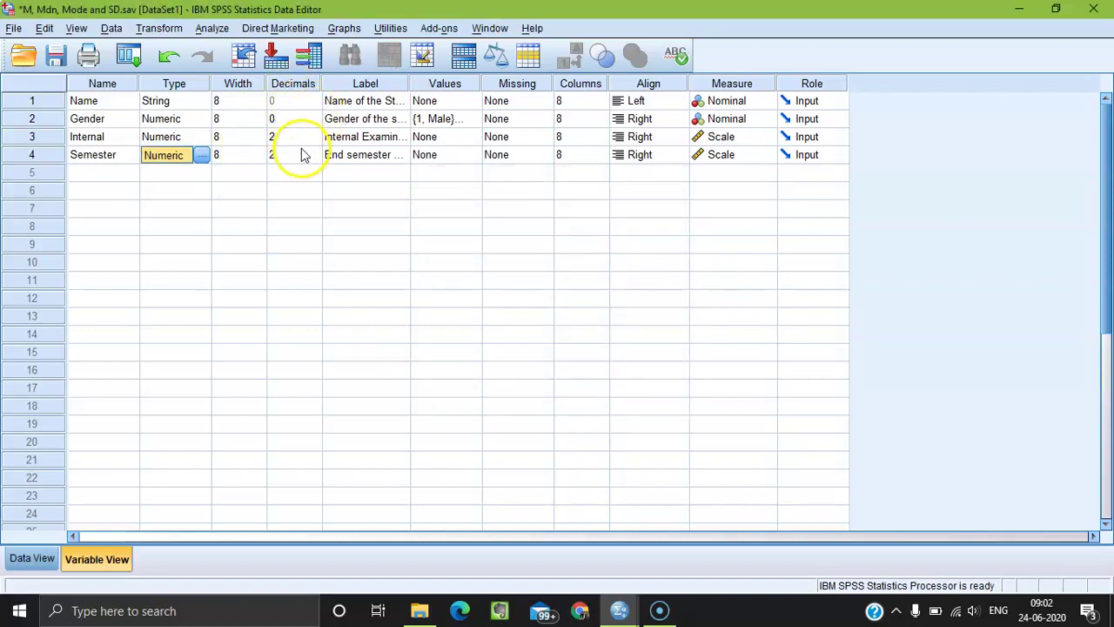
Step: Widen the Label column and remove the value label for 1 from the Gender variable
{"action": "left_click_drag", "start_coordinate": [410, 82], "coordinate": [484, 83]}
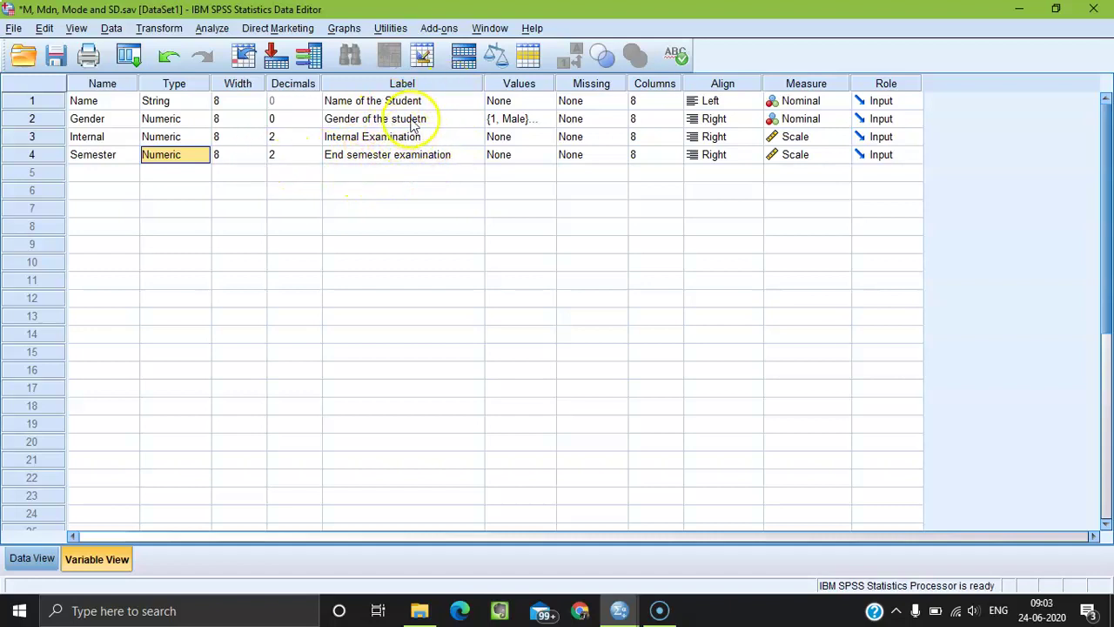
{"action": "left_click", "coordinate": [528, 123]}
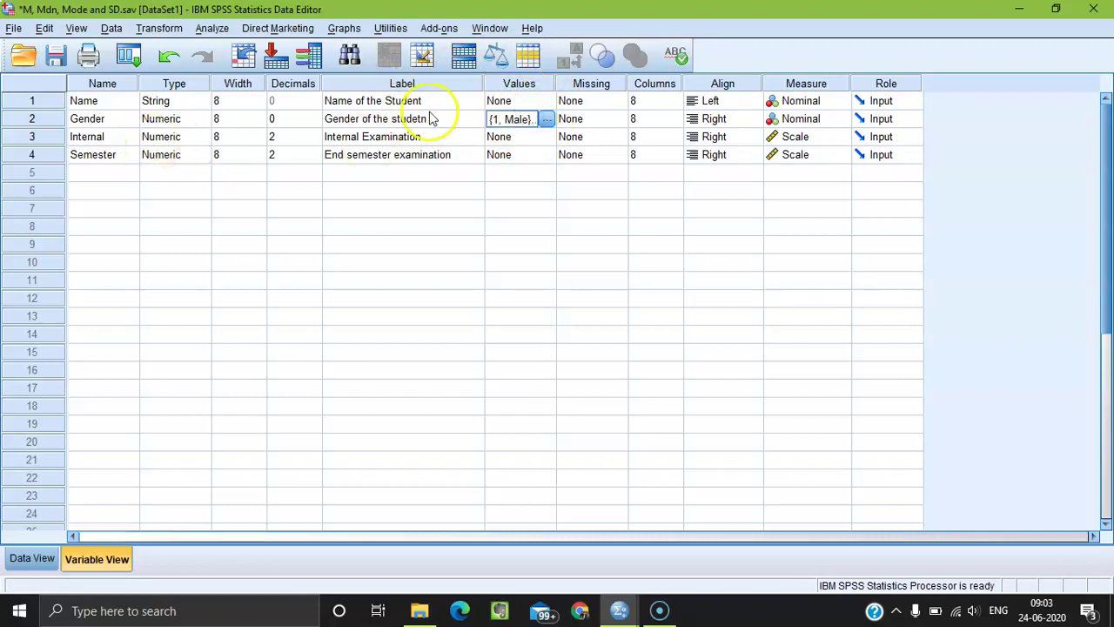
{"action": "left_click", "coordinate": [546, 120]}
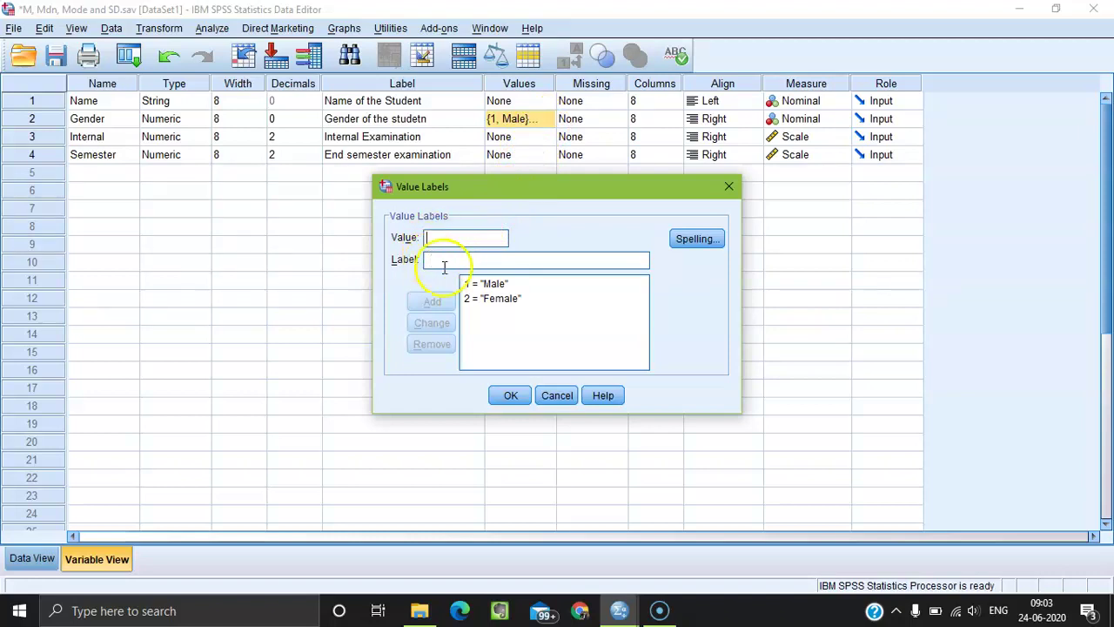
{"action": "left_click", "coordinate": [493, 286]}
{"action": "left_click", "coordinate": [431, 345]}
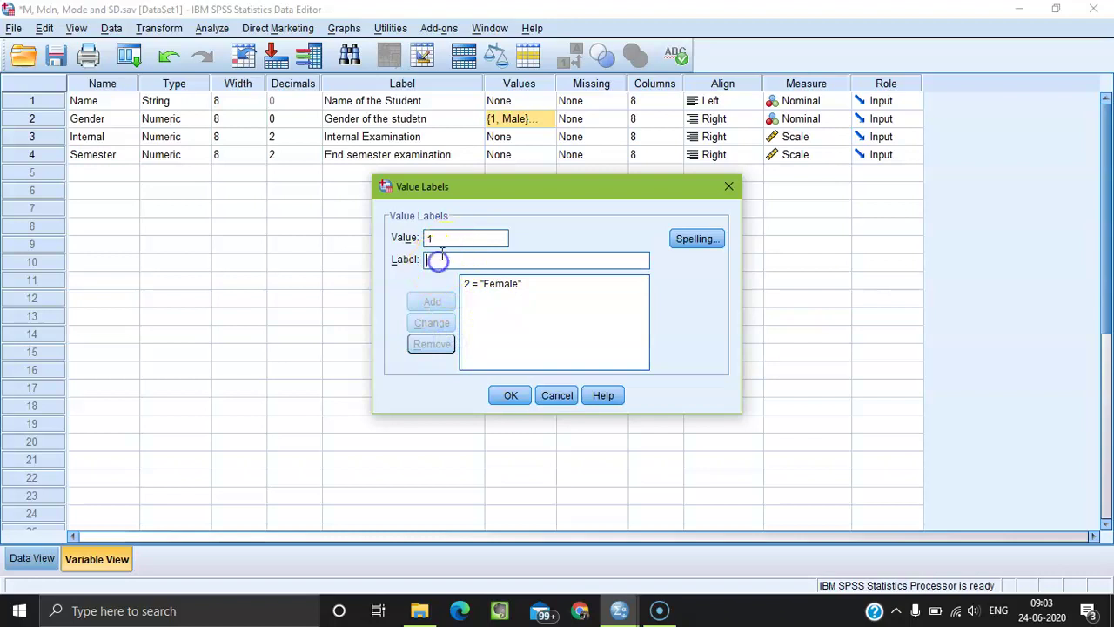
Step: Add the value label 1 = "Male" to the Gender variable and confirm its value labels
{"action": "type", "text": "Mal"}
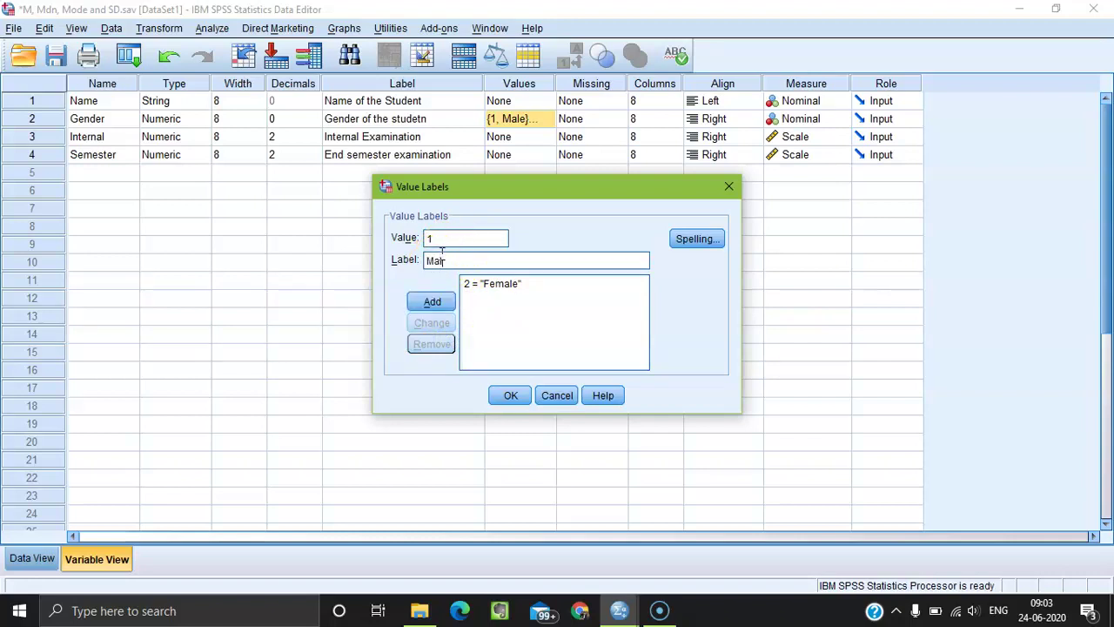
{"action": "type", "text": "e"}
{"action": "left_click", "coordinate": [430, 304]}
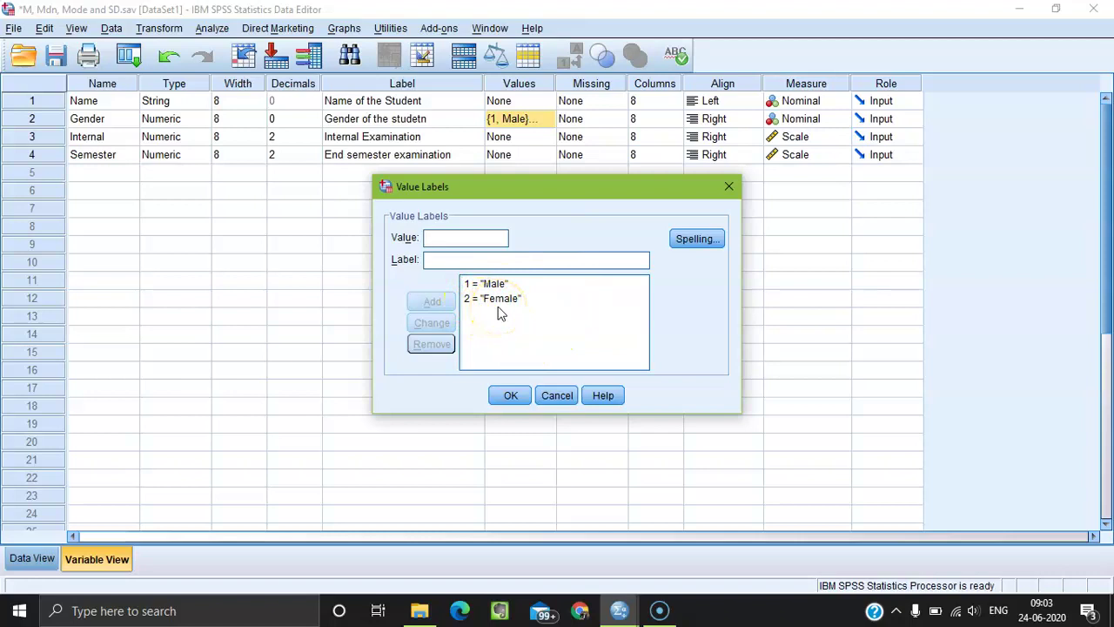
{"action": "left_click", "coordinate": [510, 397]}
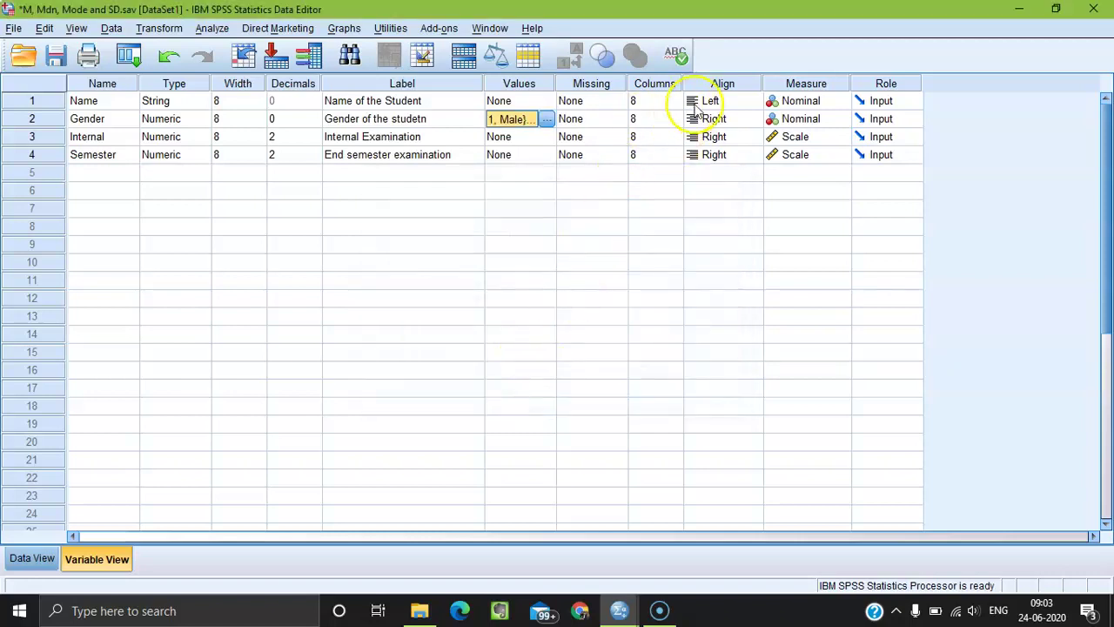
Step: Set the alignment of Name, Gender, Internal and Semester to Center
{"action": "left_click", "coordinate": [733, 105]}
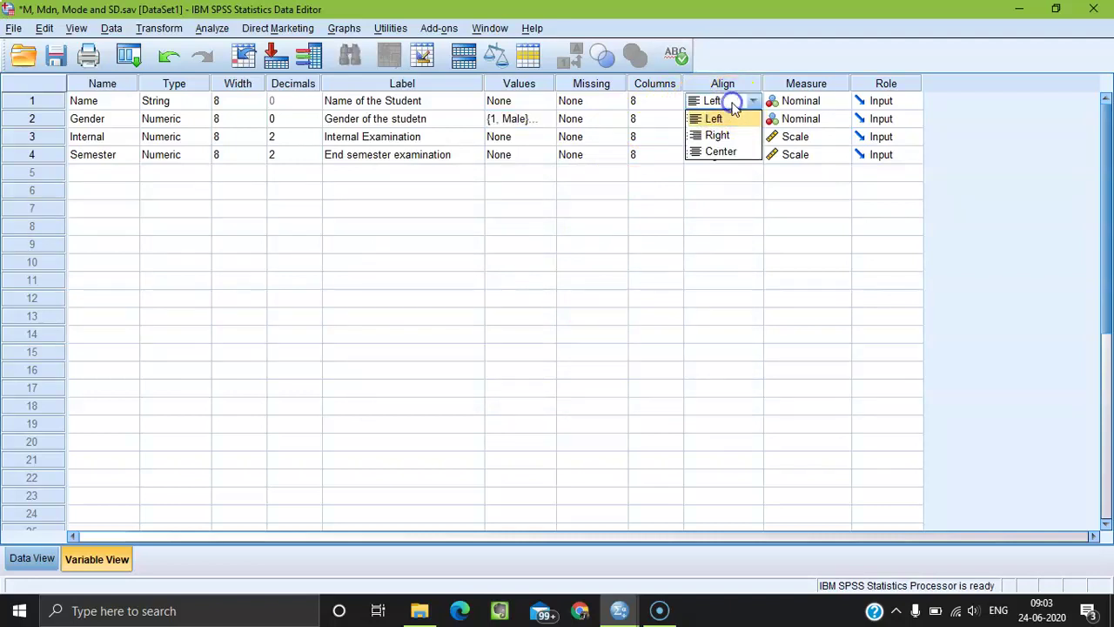
{"action": "left_click", "coordinate": [721, 151]}
{"action": "left_click", "coordinate": [738, 121]}
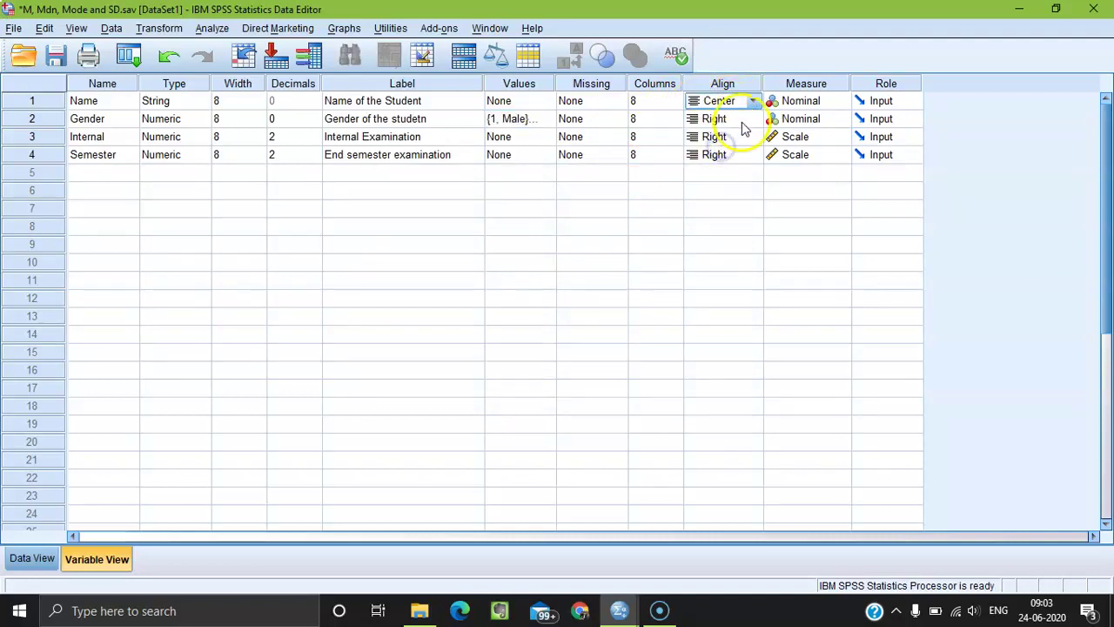
{"action": "left_click", "coordinate": [754, 119]}
{"action": "left_click", "coordinate": [723, 168]}
{"action": "left_click", "coordinate": [745, 139]}
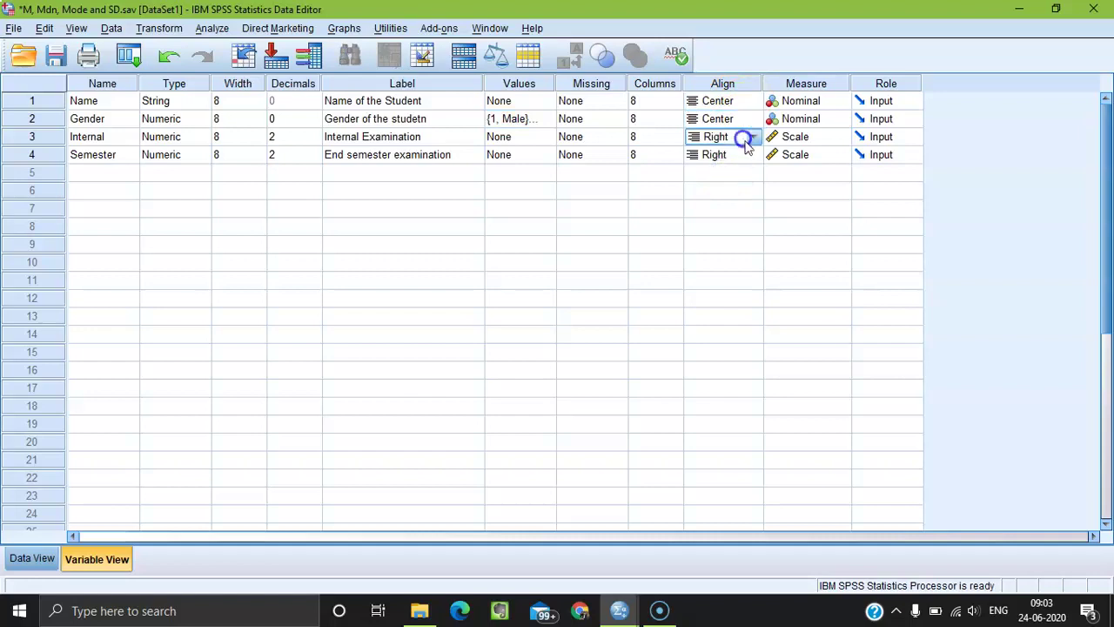
{"action": "left_click", "coordinate": [752, 137]}
{"action": "left_click", "coordinate": [726, 184]}
{"action": "left_click", "coordinate": [742, 154]}
{"action": "left_click", "coordinate": [727, 208]}
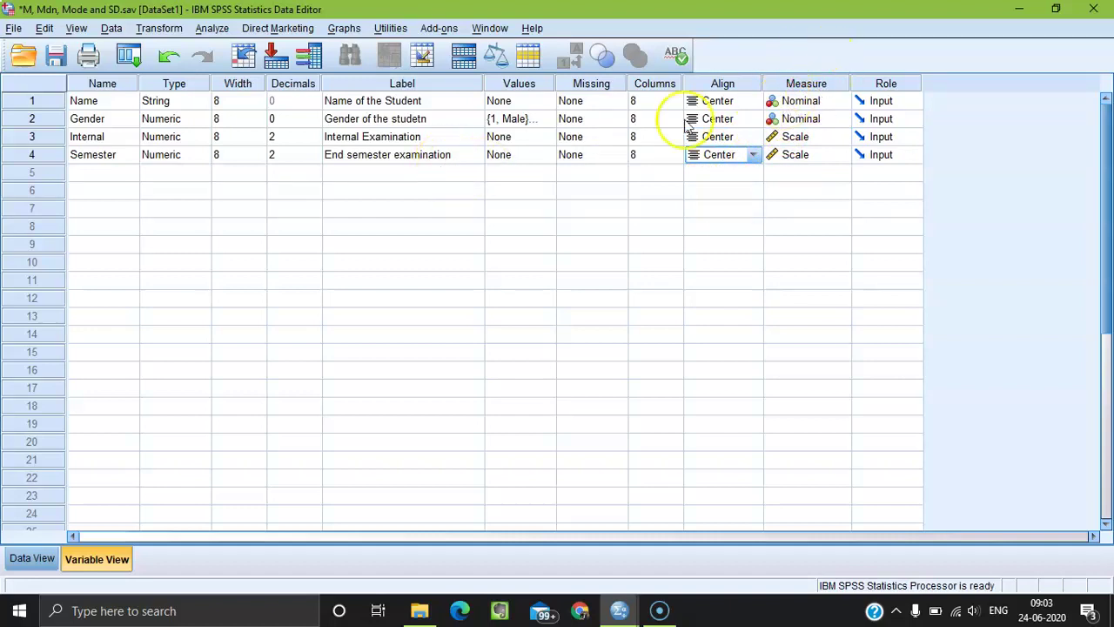
Step: Set the measurement level of Name and Gender to Nominal and of Internal and Semester to Scale
{"action": "left_click", "coordinate": [806, 103]}
{"action": "left_click", "coordinate": [823, 136]}
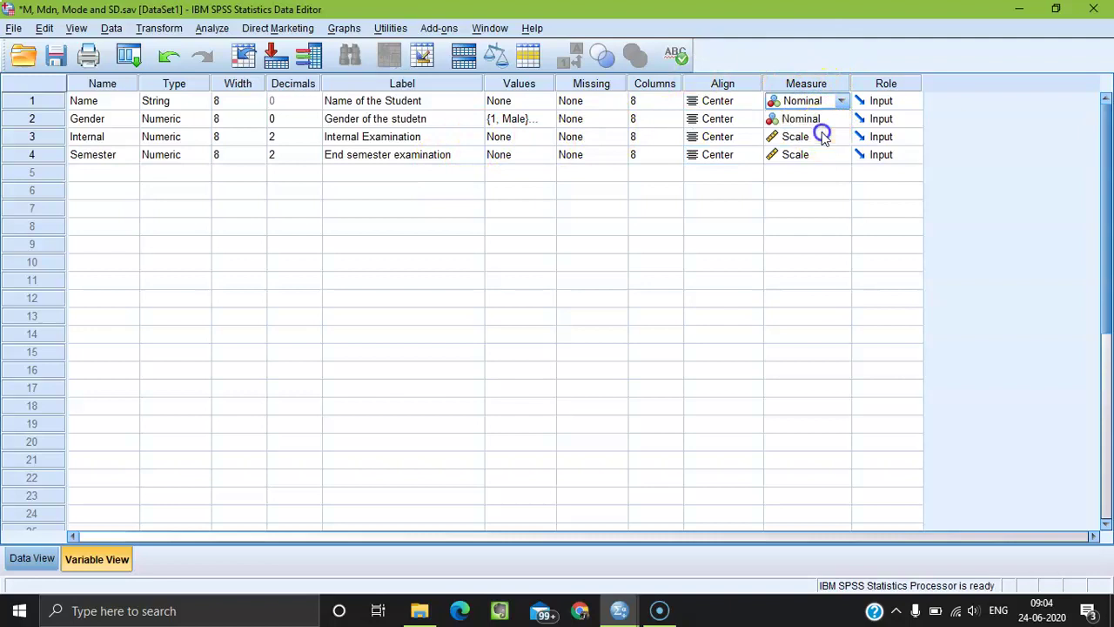
{"action": "left_click", "coordinate": [834, 122]}
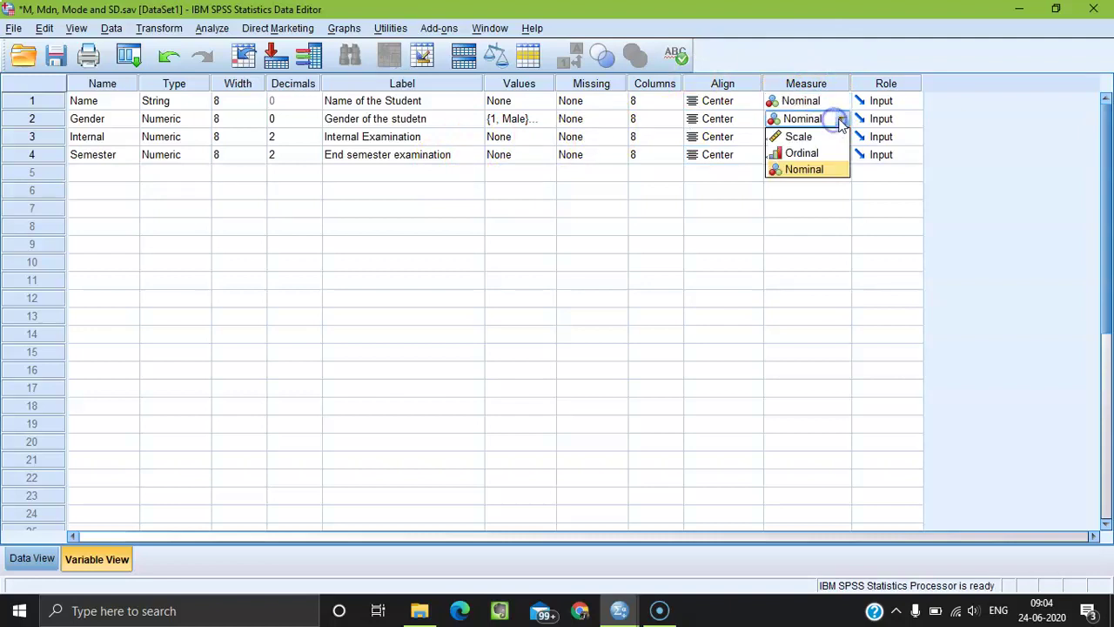
{"action": "left_click", "coordinate": [812, 170]}
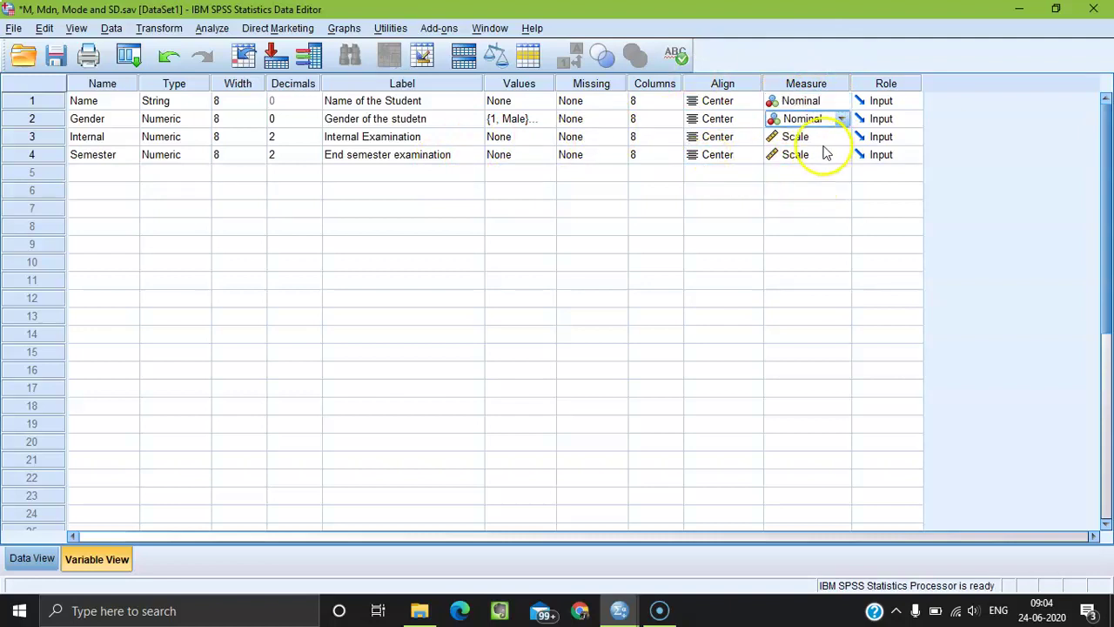
{"action": "left_click", "coordinate": [821, 139]}
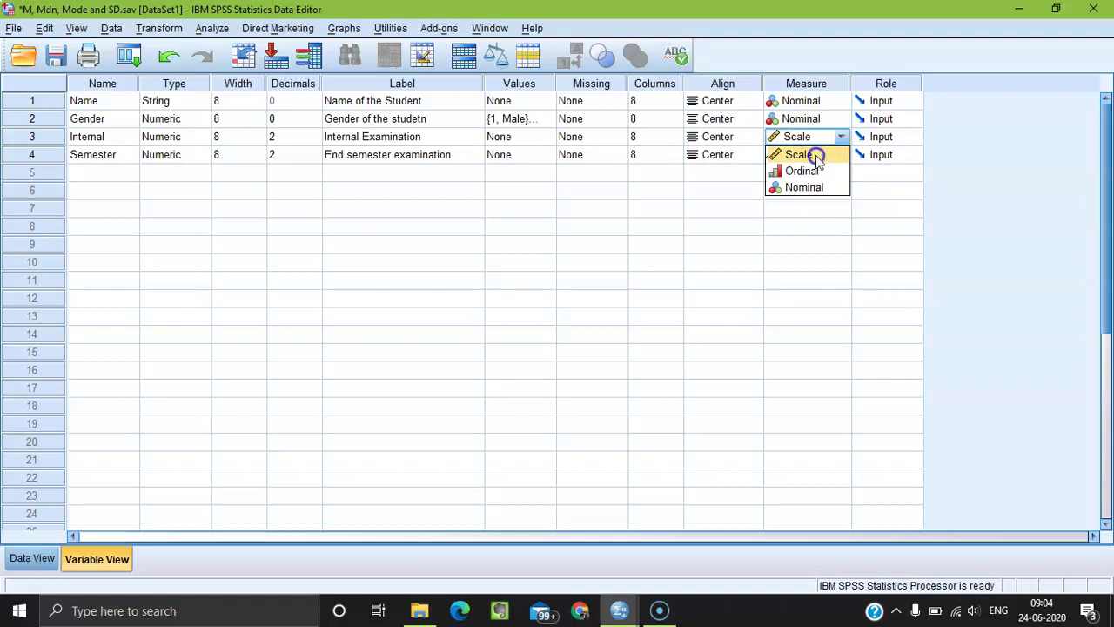
{"action": "left_click", "coordinate": [815, 155]}
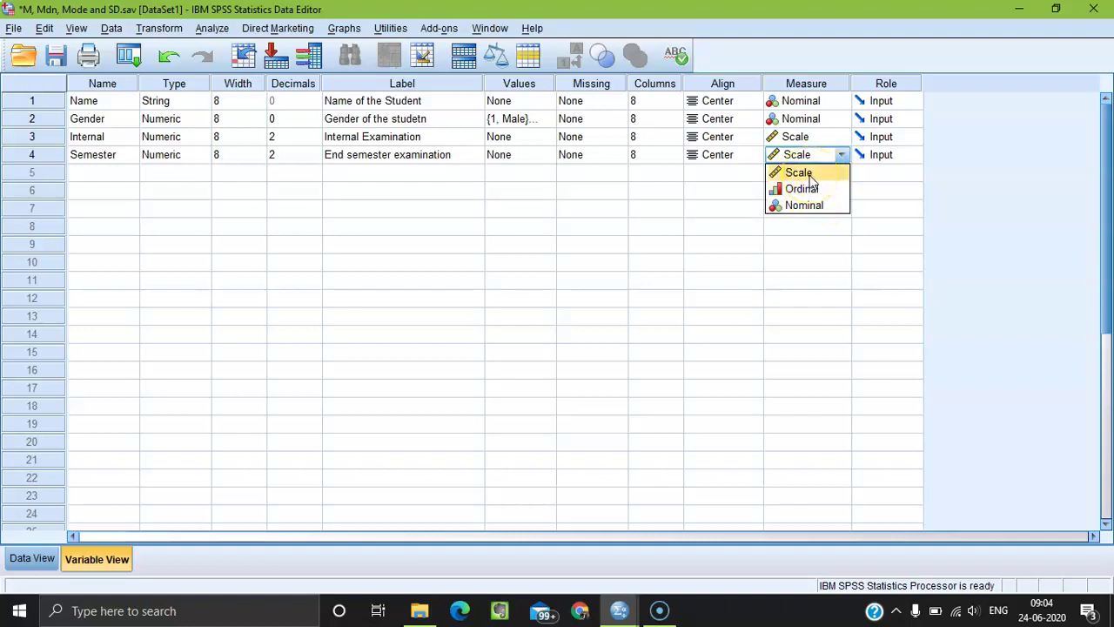
{"action": "left_click", "coordinate": [809, 174]}
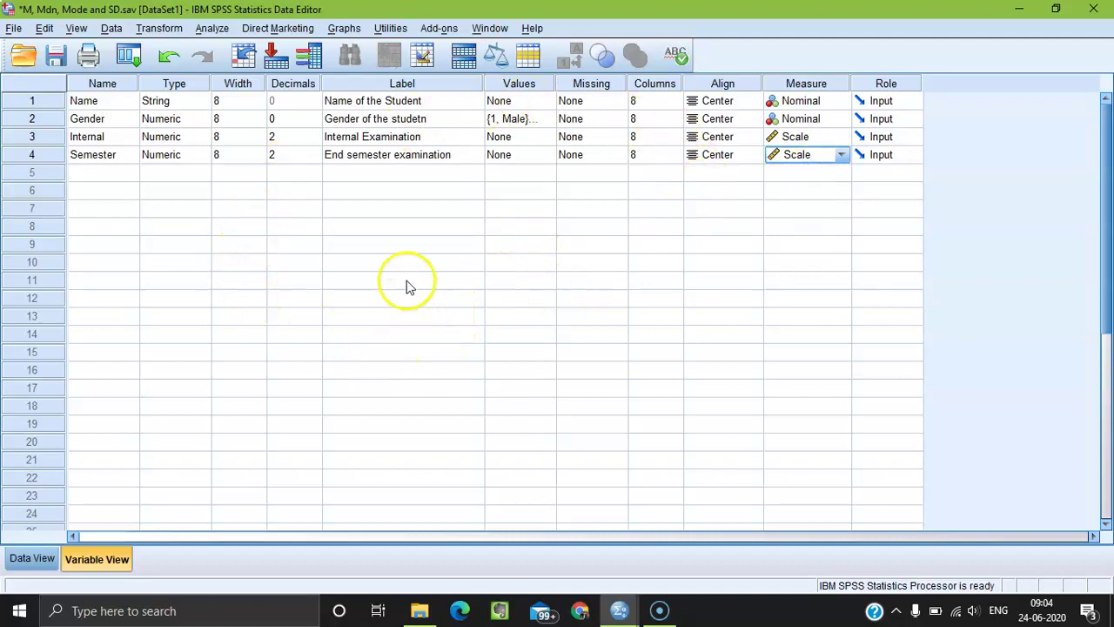
Step: Try a student's first name in the Name cell of data row 1 and restore the entry to A
{"action": "left_click", "coordinate": [32, 558]}
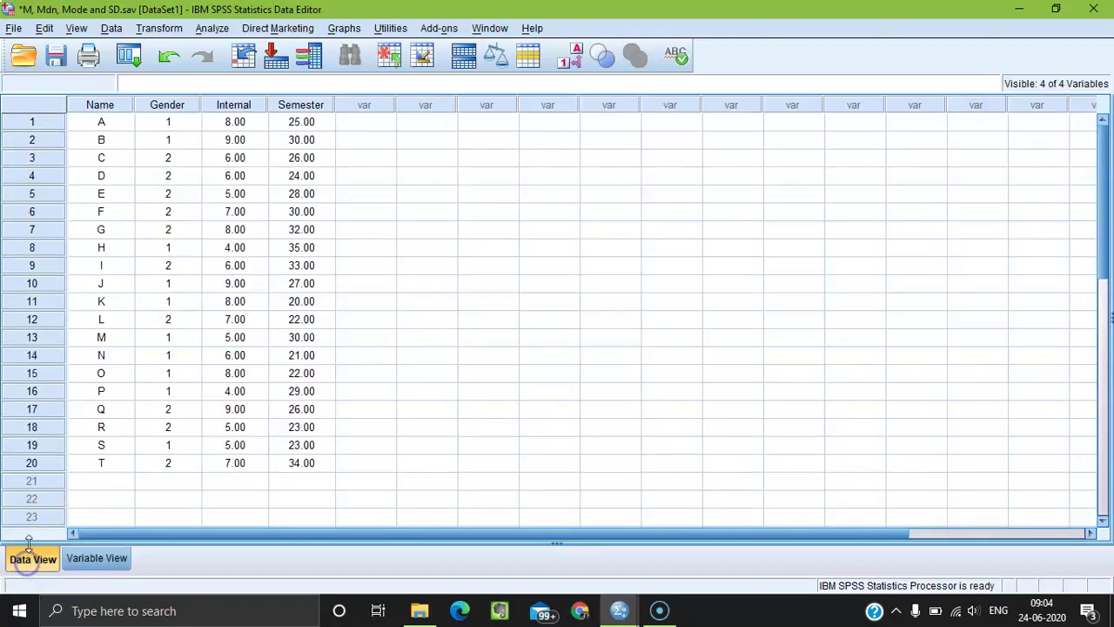
{"action": "left_click", "coordinate": [102, 122]}
{"action": "type", "text": "Ami"}
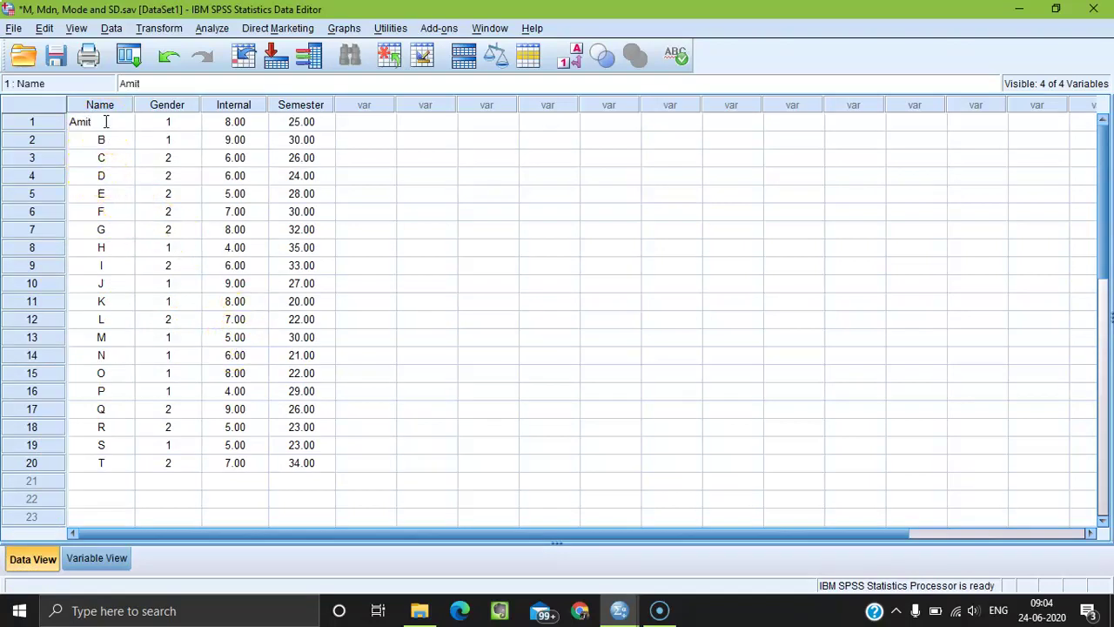
{"action": "left_click", "coordinate": [113, 122]}
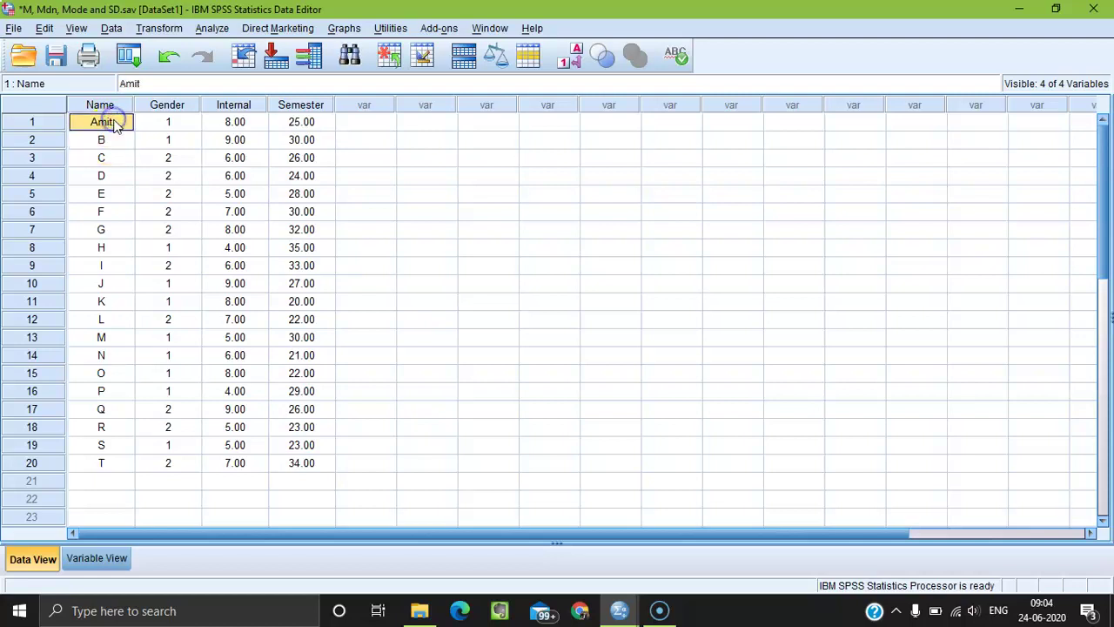
{"action": "type", "text": "A"}
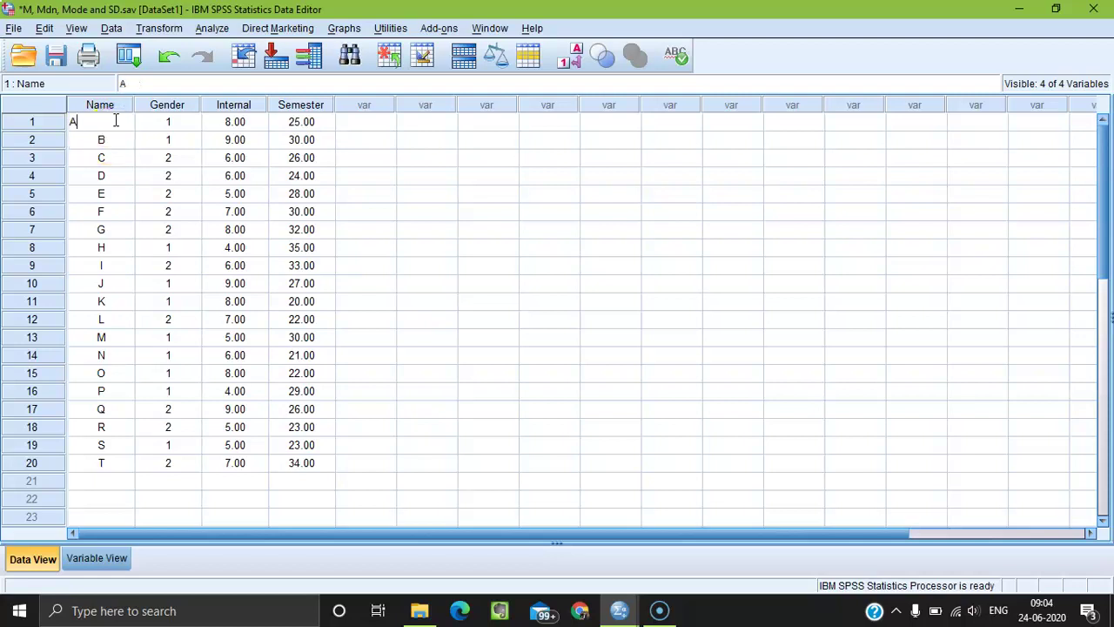
{"action": "left_click", "coordinate": [180, 173]}
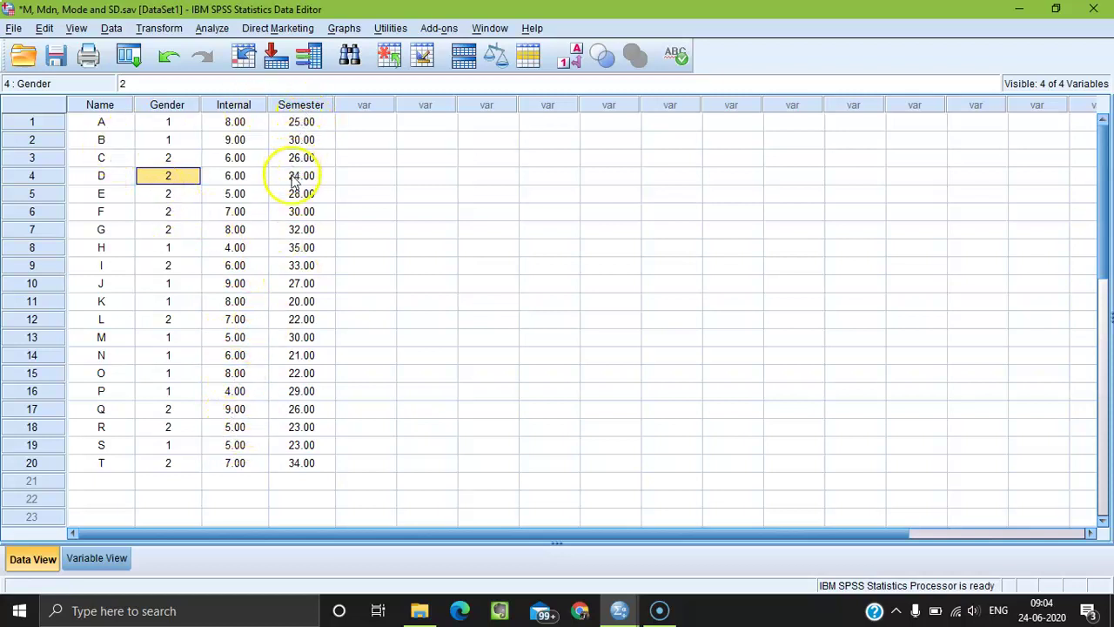
{"action": "left_click", "coordinate": [309, 465]}
{"action": "left_click", "coordinate": [366, 466]}
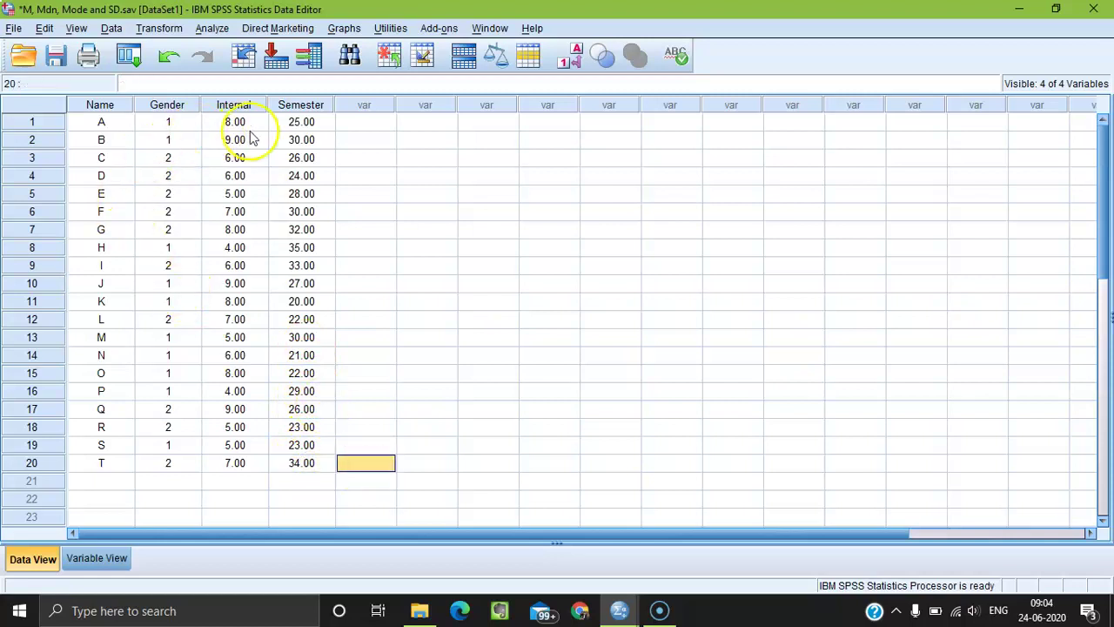
{"action": "left_click", "coordinate": [88, 558]}
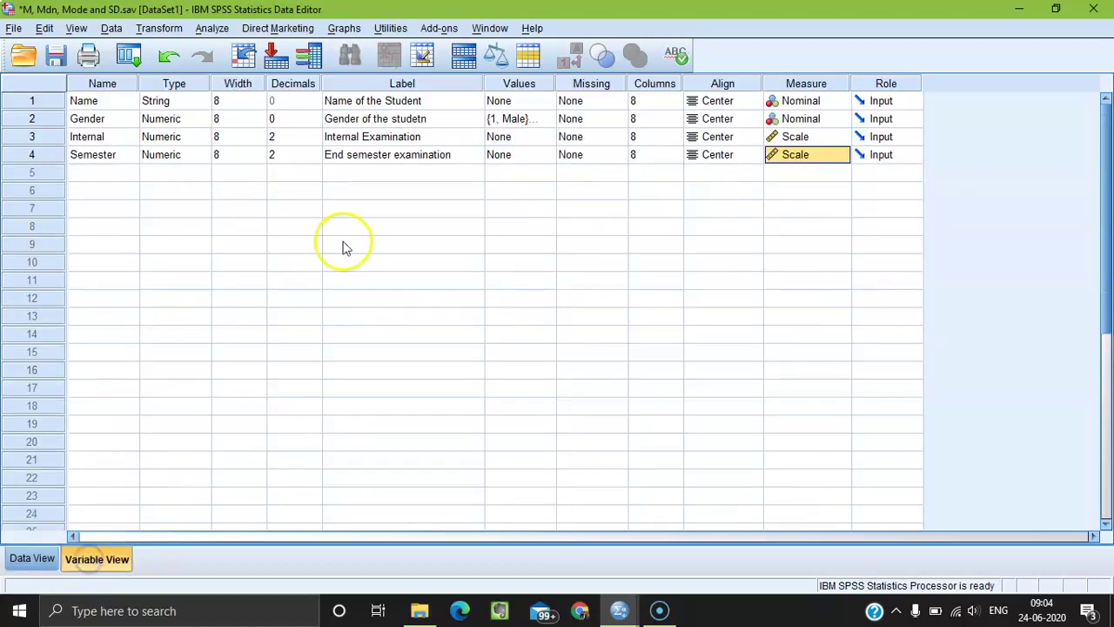
{"action": "left_click", "coordinate": [30, 558]}
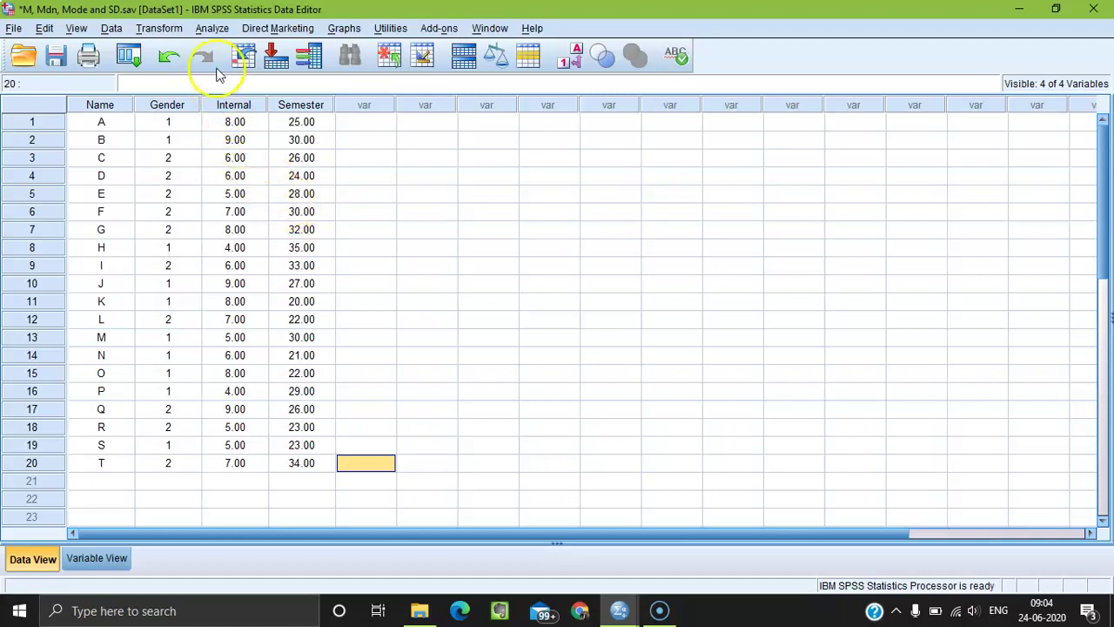
Step: Start a Frequencies analysis from the descriptive statistics and add Internal Examination as its variable
{"action": "left_click", "coordinate": [214, 29]}
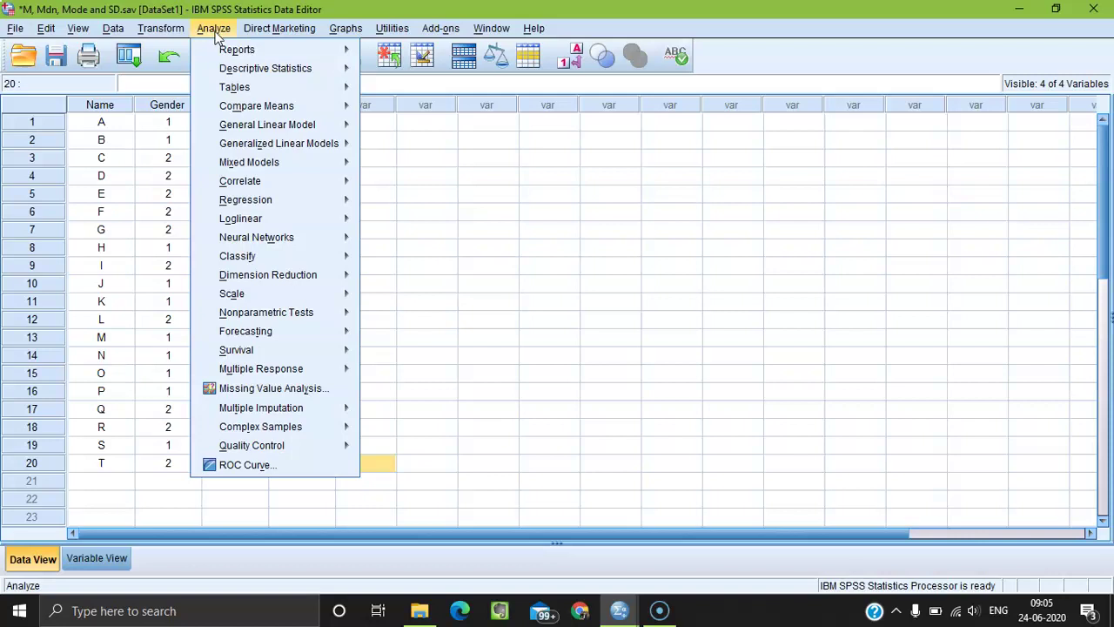
{"action": "mouse_move", "coordinate": [285, 77]}
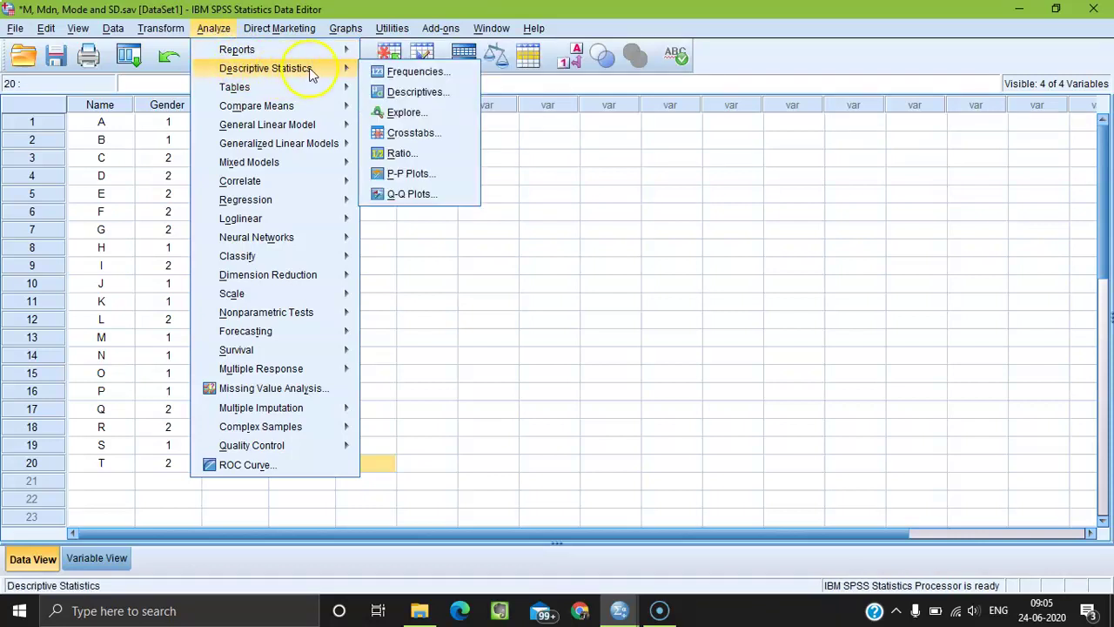
{"action": "left_click", "coordinate": [416, 73]}
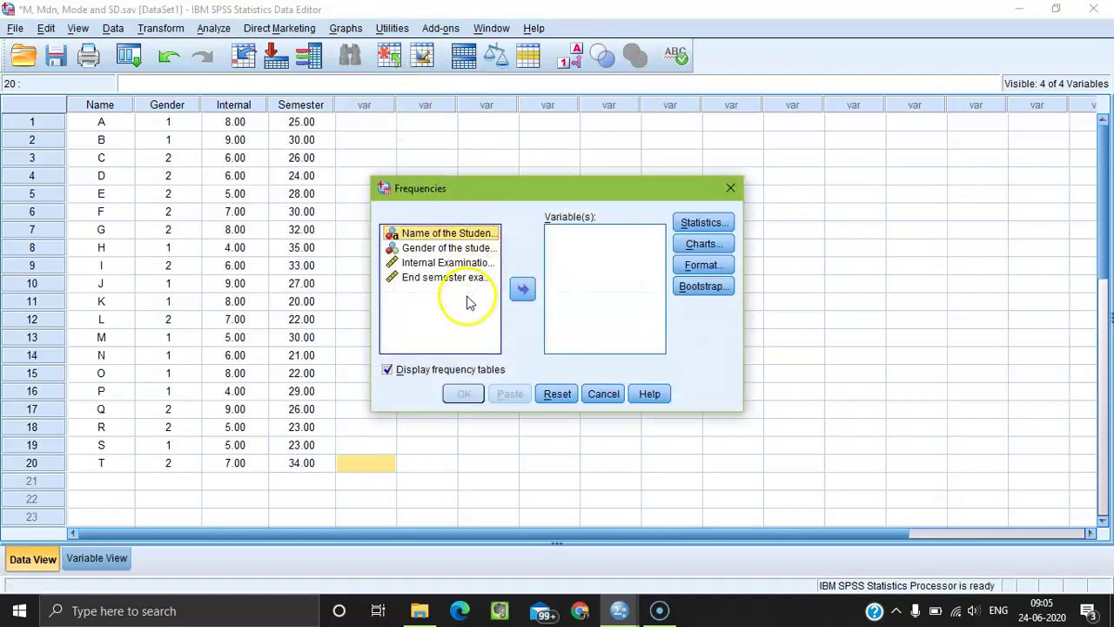
{"action": "left_click", "coordinate": [456, 264]}
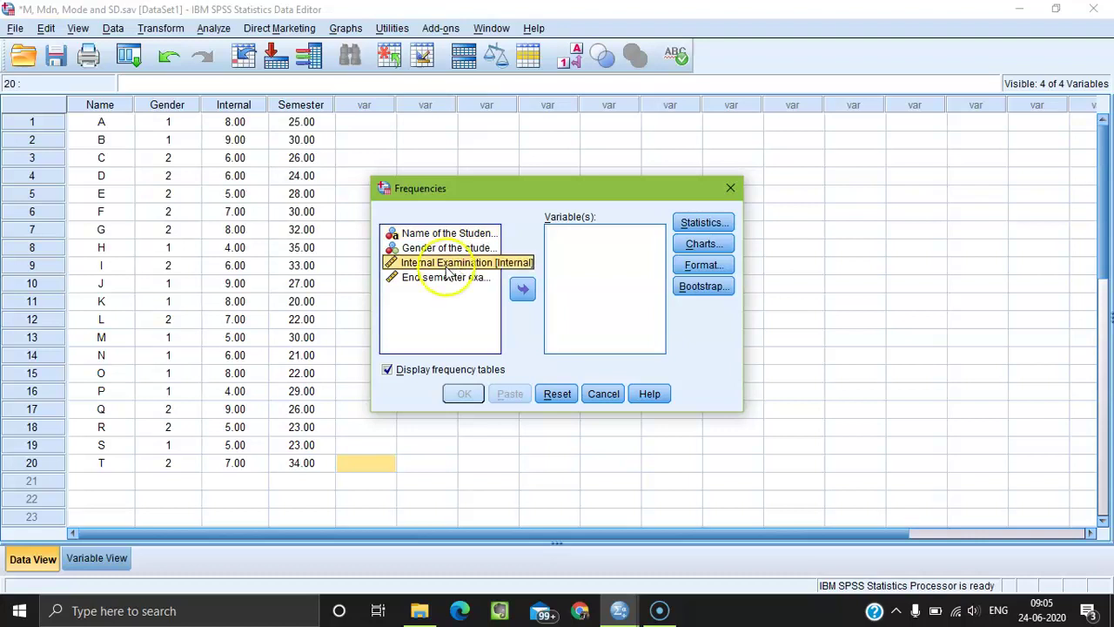
{"action": "left_click", "coordinate": [522, 290]}
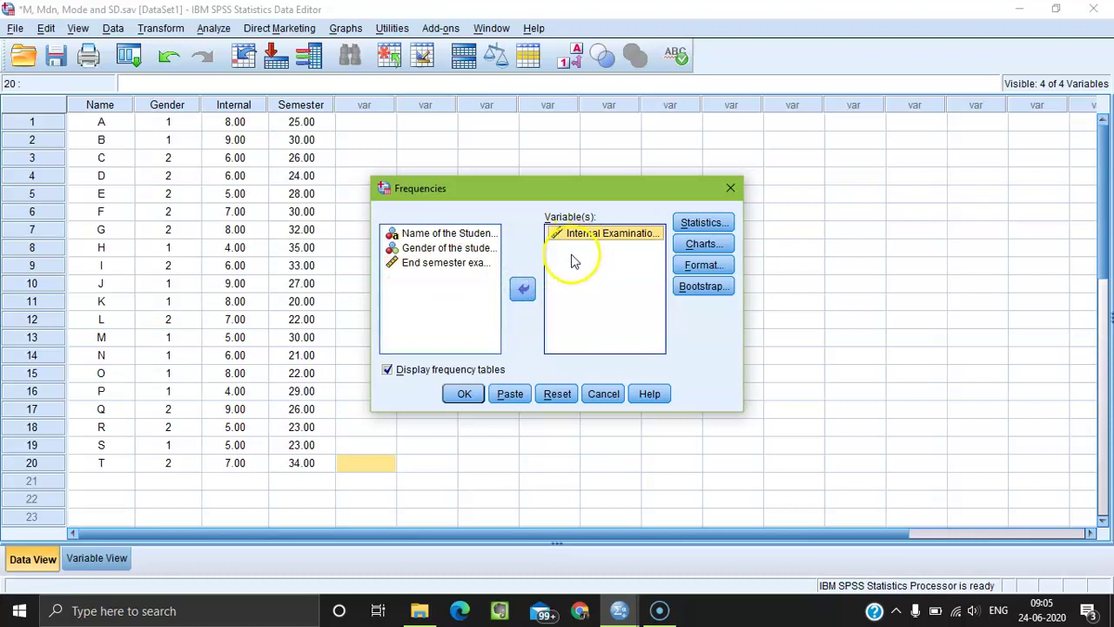
Step: Include the mean, median, mode and standard deviation in the Frequencies statistics and run the analysis
{"action": "left_click", "coordinate": [715, 225]}
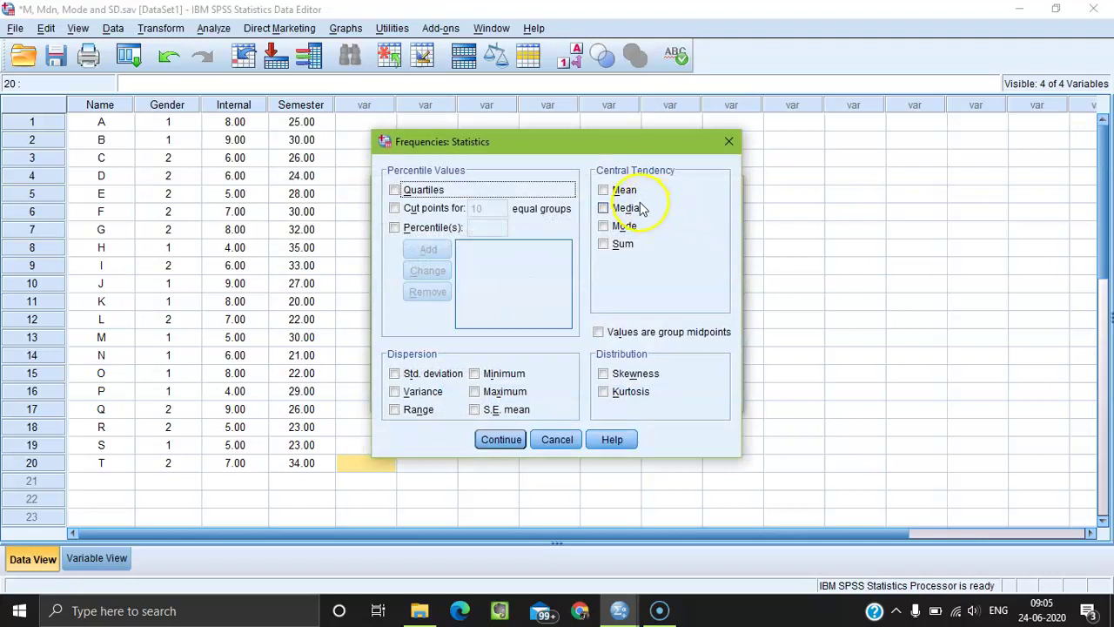
{"action": "left_click", "coordinate": [615, 193]}
{"action": "left_click", "coordinate": [612, 210]}
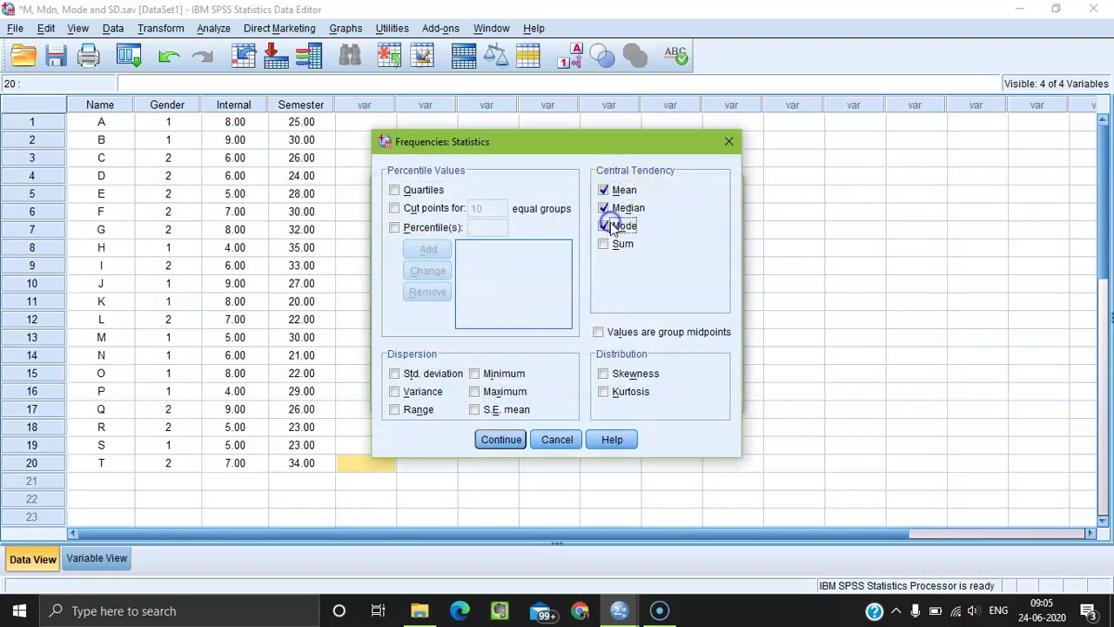
{"action": "left_click", "coordinate": [398, 374]}
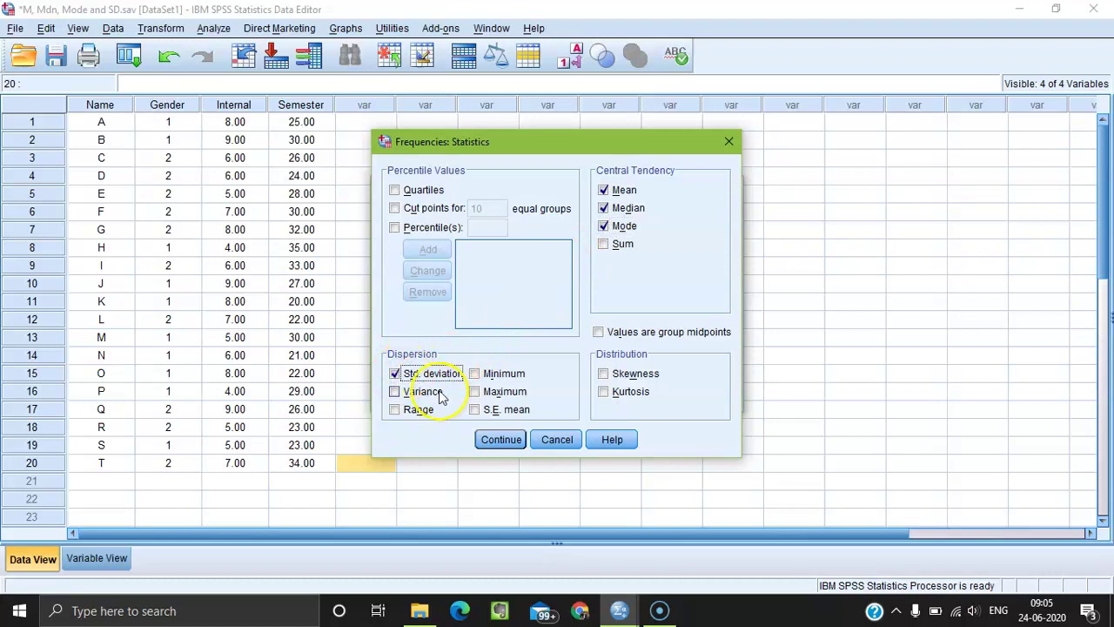
{"action": "left_click", "coordinate": [492, 440]}
{"action": "left_click", "coordinate": [464, 393]}
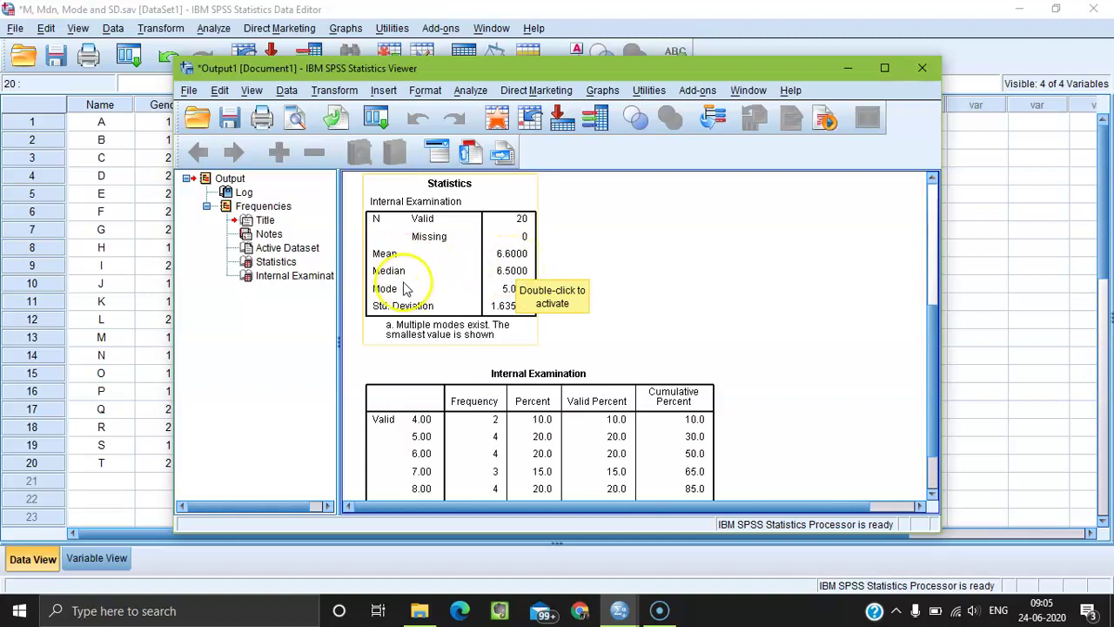
Step: Examine the Internal Examination statistics table in the output and minimize the output viewer
{"action": "left_click", "coordinate": [469, 306]}
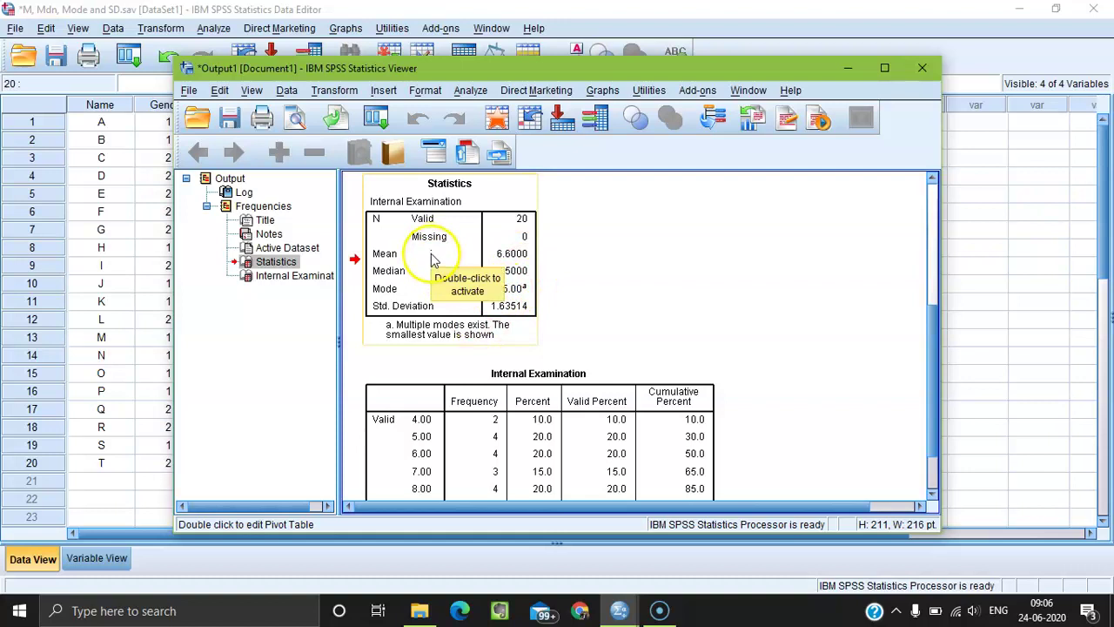
{"action": "left_click", "coordinate": [514, 288]}
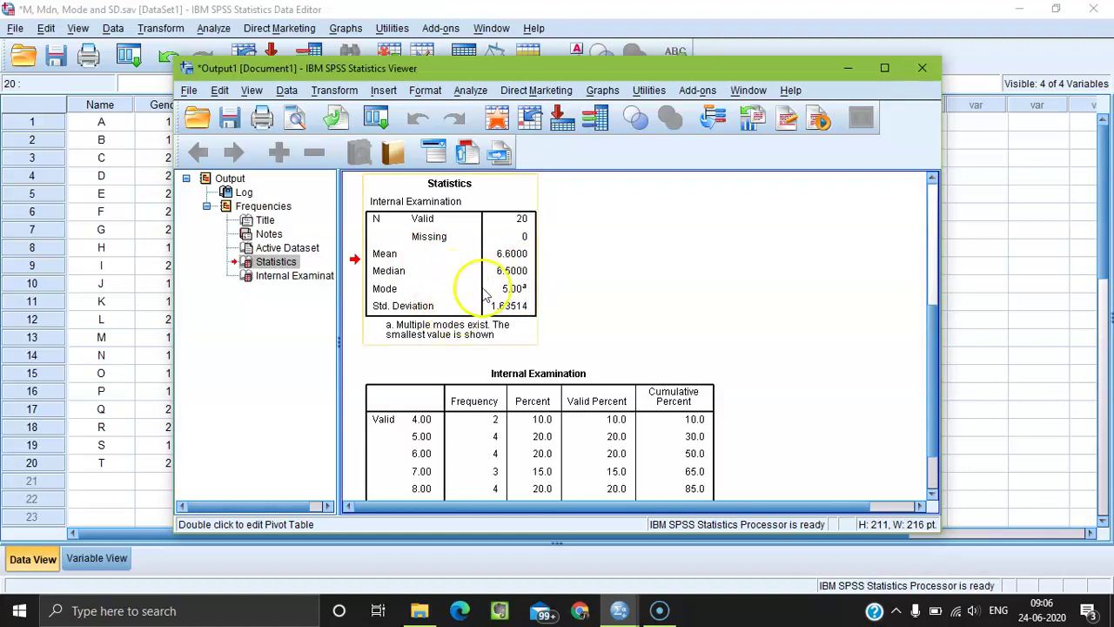
{"action": "left_click", "coordinate": [843, 66]}
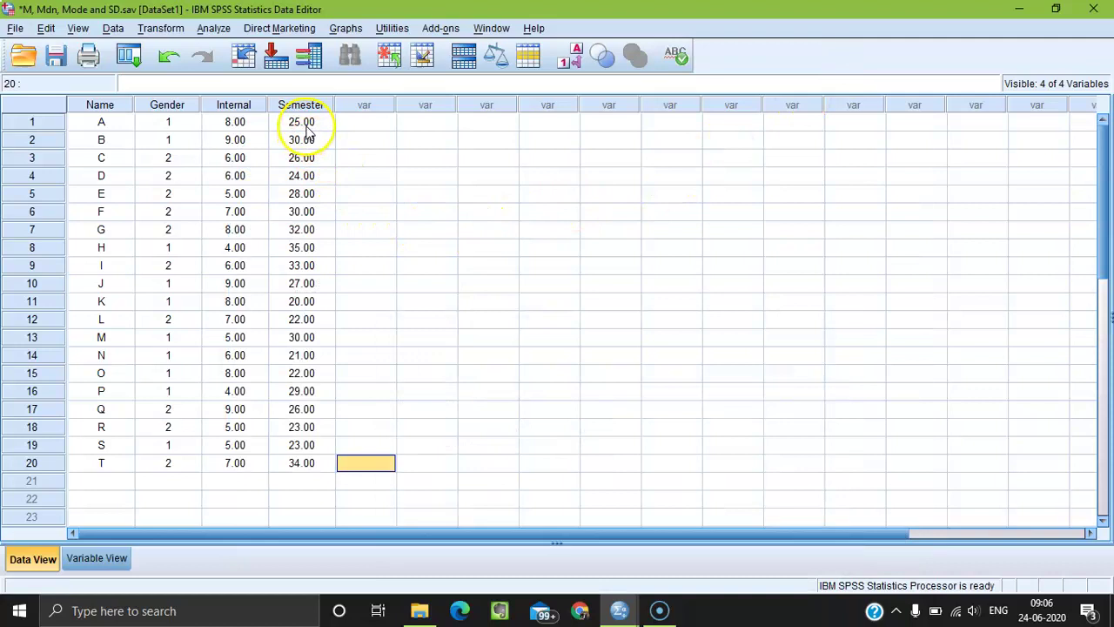
Step: Start another Frequencies analysis, replacing Internal Examination with End semester examination as the variable
{"action": "left_click", "coordinate": [215, 33]}
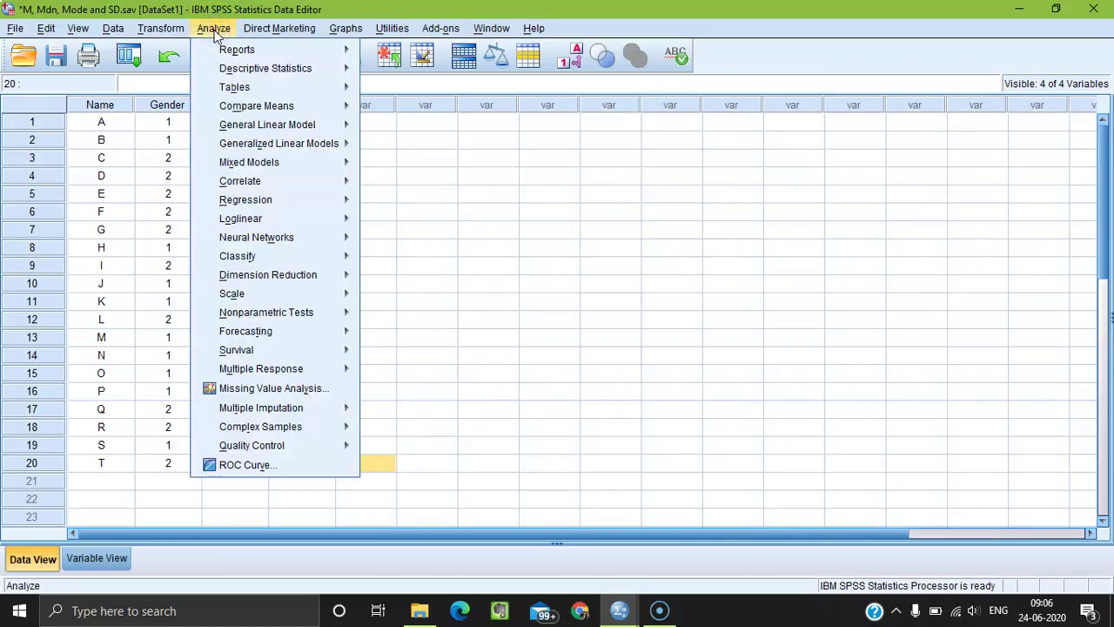
{"action": "left_click", "coordinate": [268, 73]}
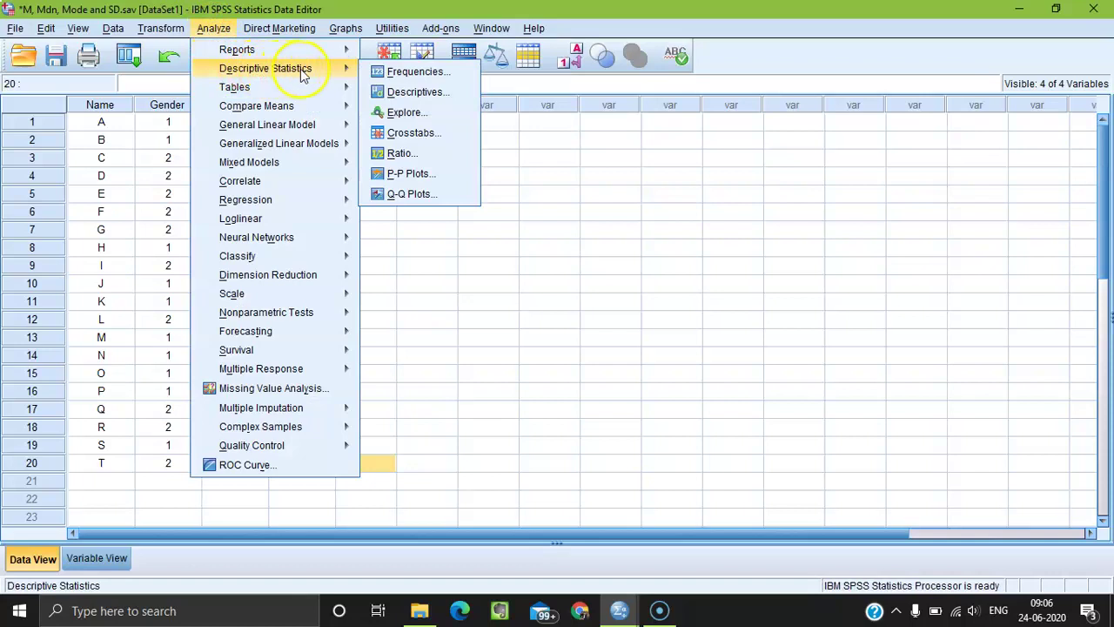
{"action": "left_click", "coordinate": [388, 71]}
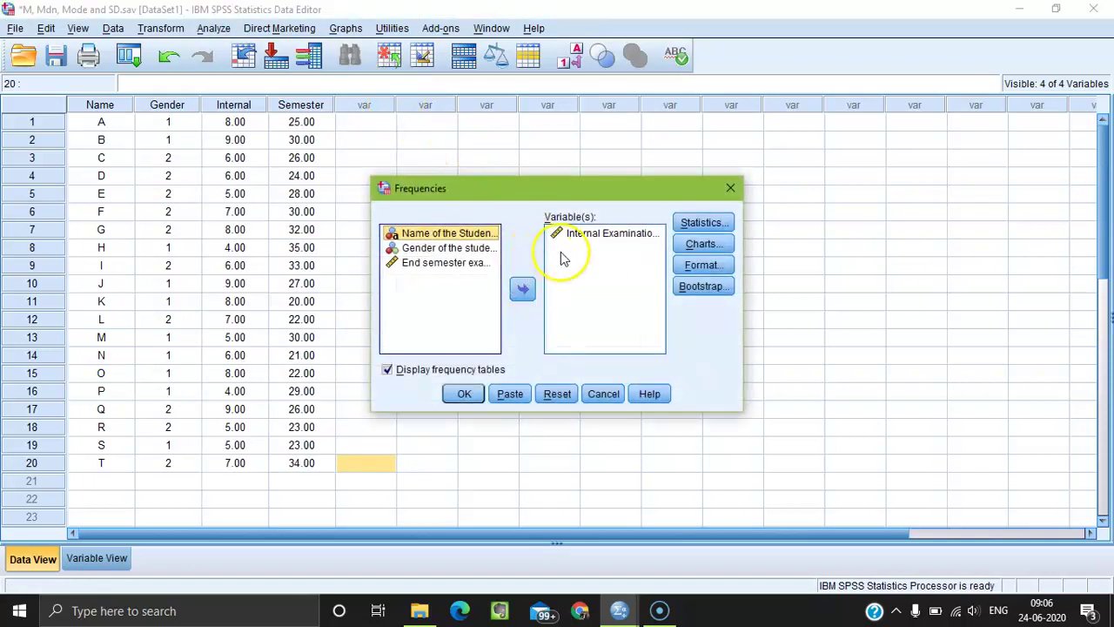
{"action": "left_click", "coordinate": [588, 235]}
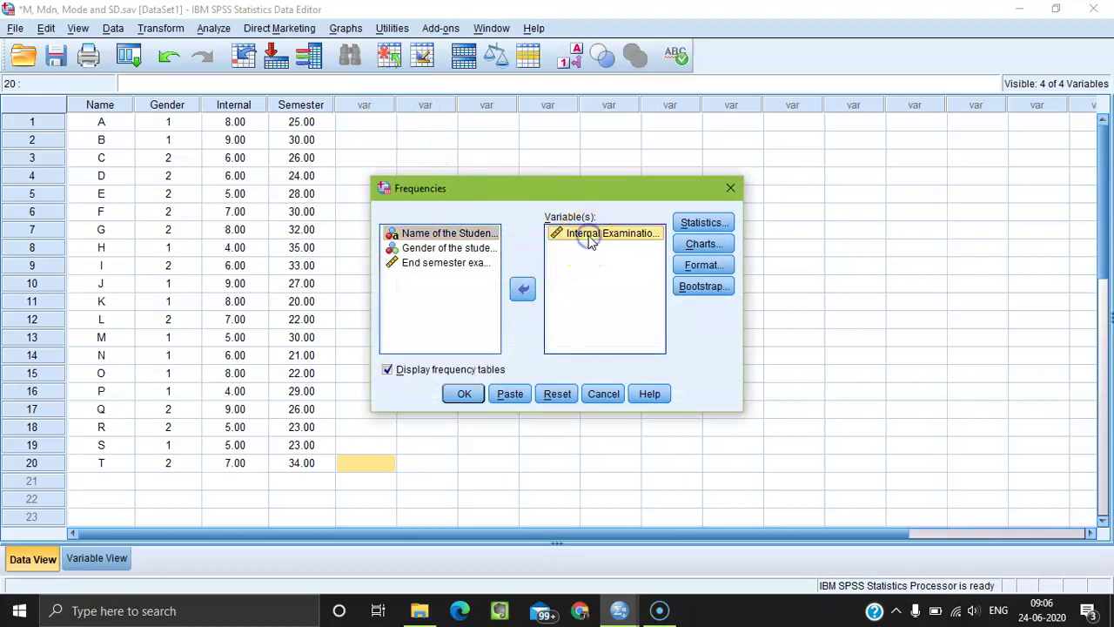
{"action": "left_click", "coordinate": [525, 294]}
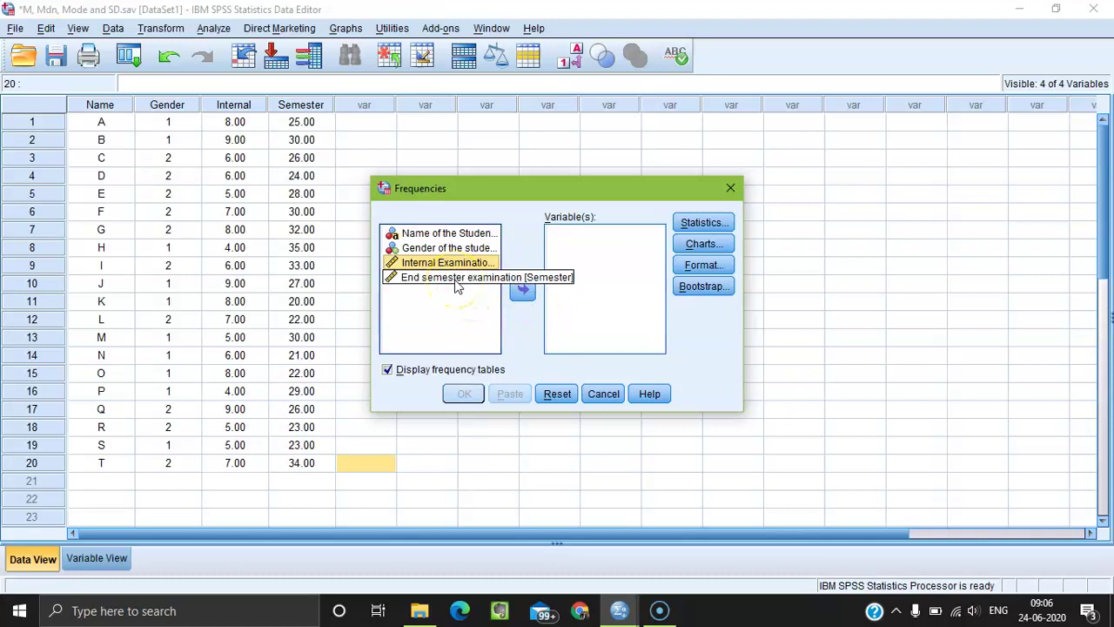
{"action": "left_click", "coordinate": [455, 284]}
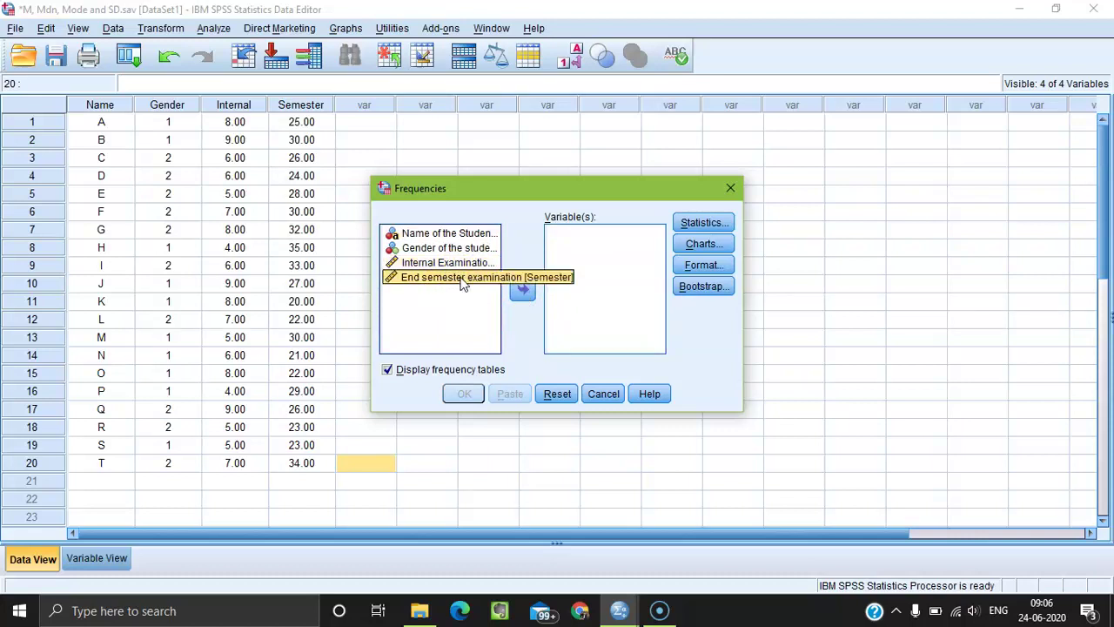